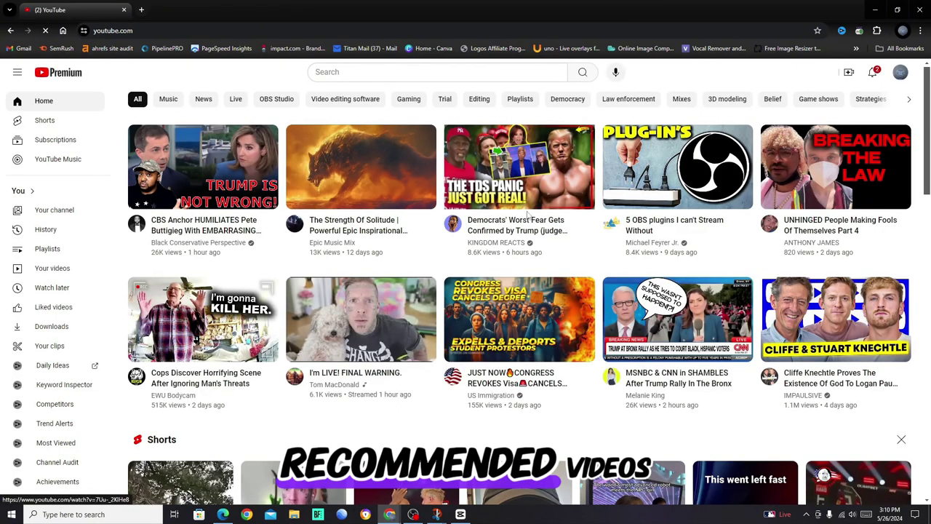
Step: Search YouTube for "how to make thumbnails" after looking over the recommended videos on the home page
scroll(617, 222, "down", 3)
scroll(617, 226, "down", 9)
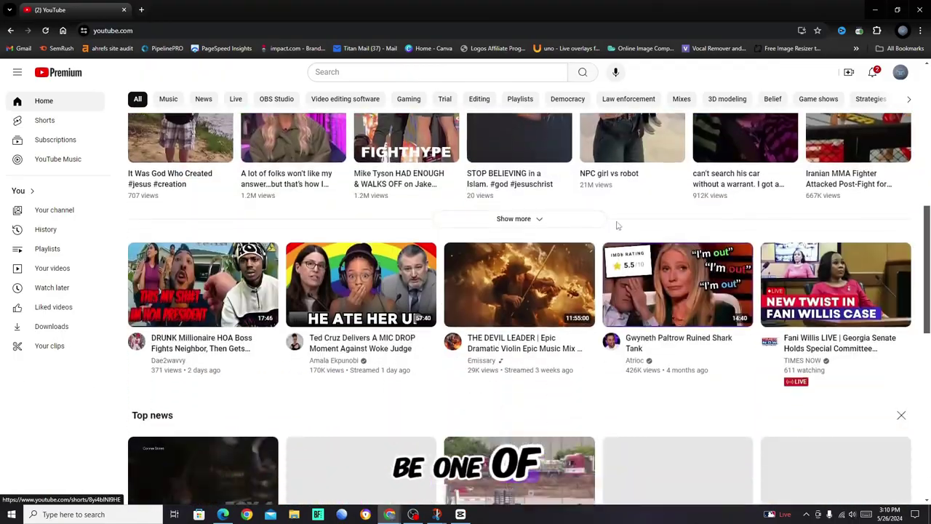
scroll(617, 228, "down", 3)
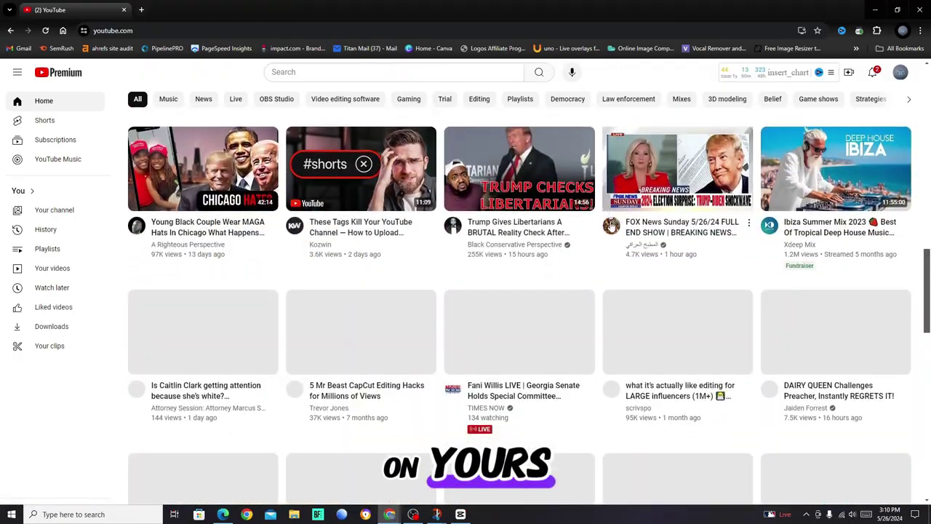
scroll(604, 225, "up", 4)
scroll(602, 227, "up", 8)
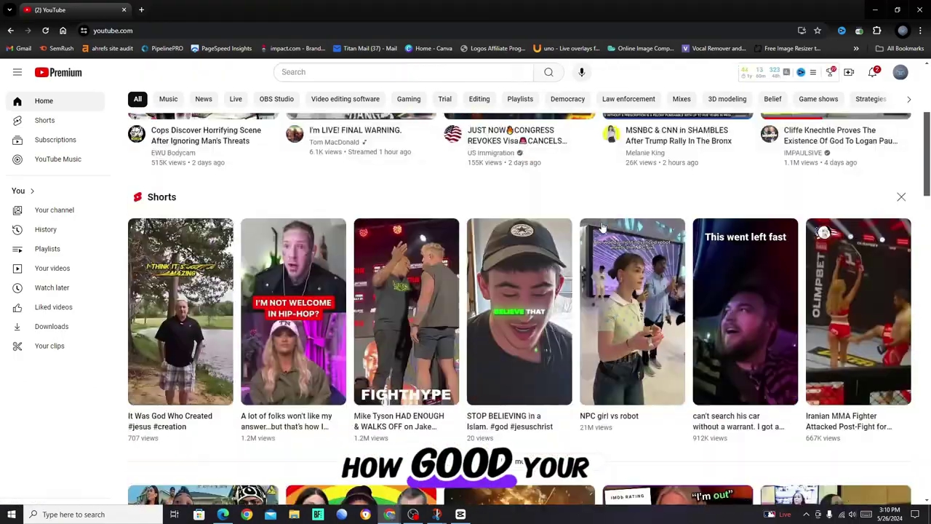
left_click(320, 70)
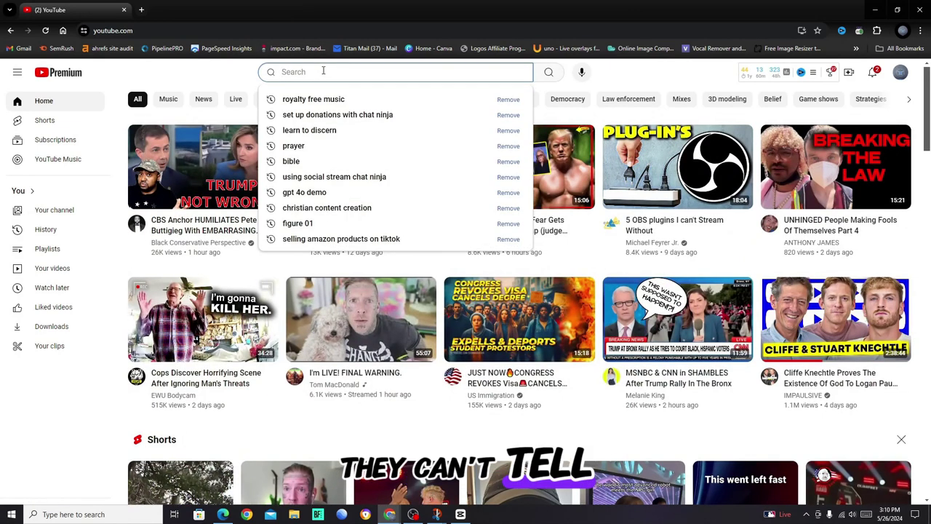
type("how to make thumbnail")
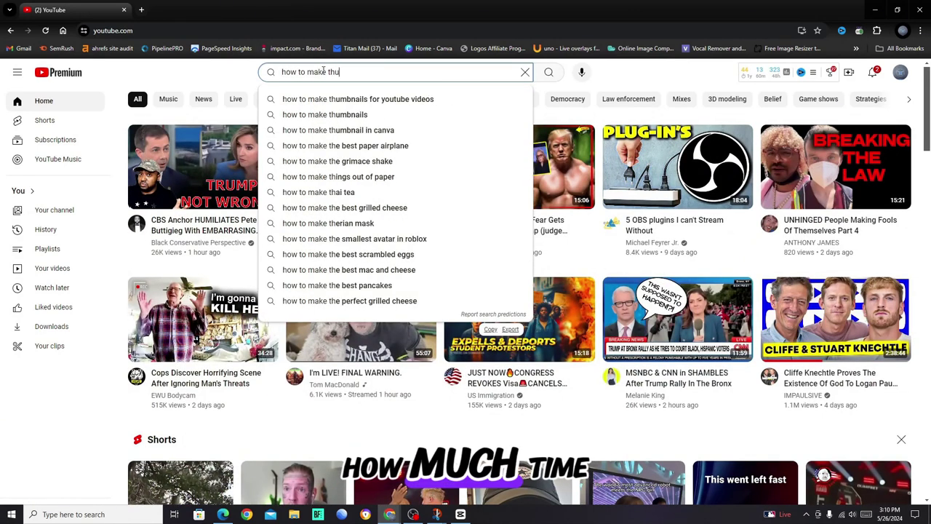
type("s")
key("Return")
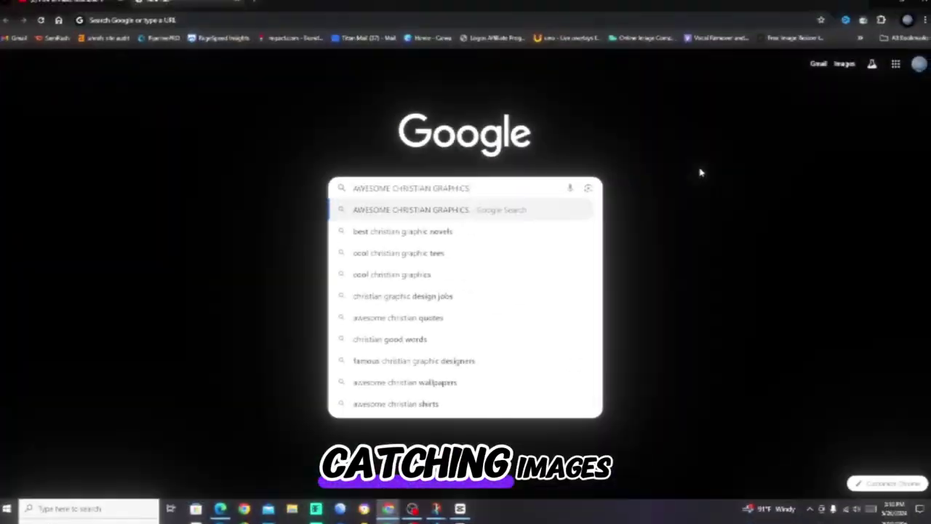
Step: Search Google for "AWESOME CHRISTIAN GRAPHICS" and browse the image results
key("Return")
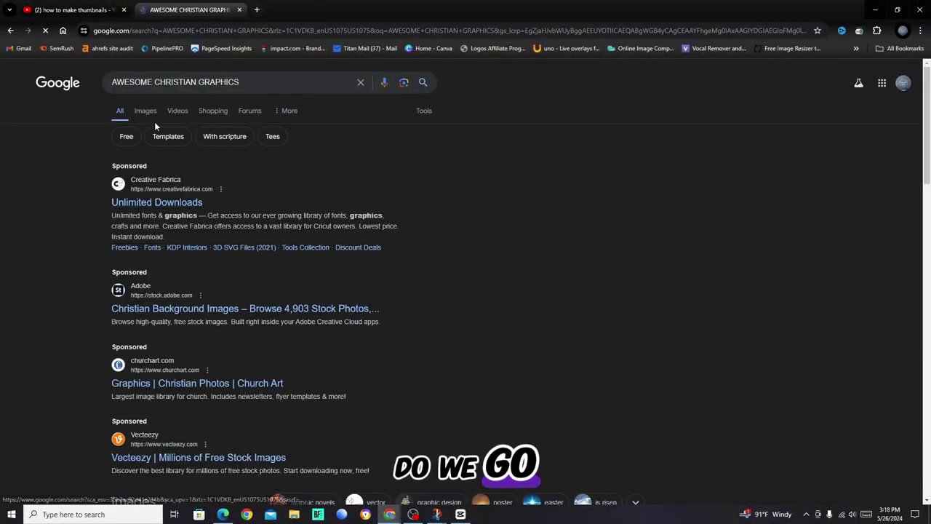
left_click(146, 110)
scroll(416, 187, "down", 15)
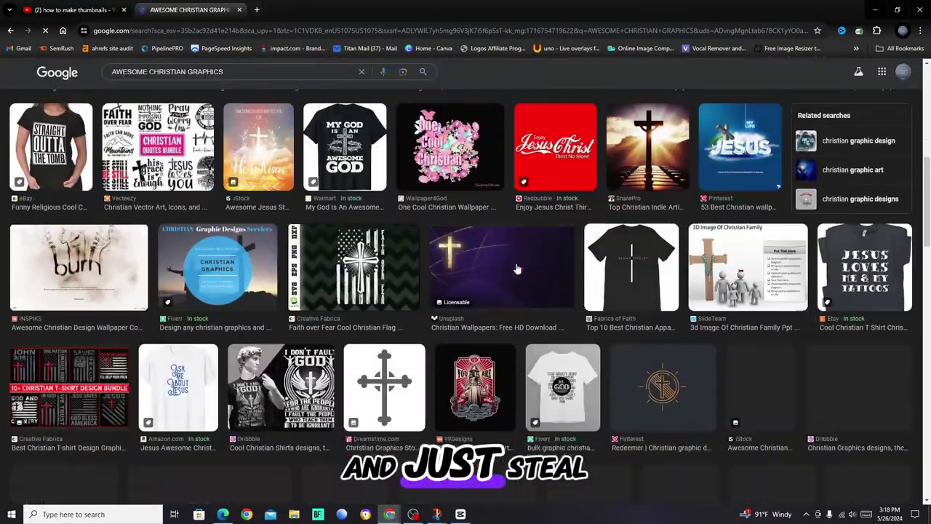
scroll(519, 266, "down", 15)
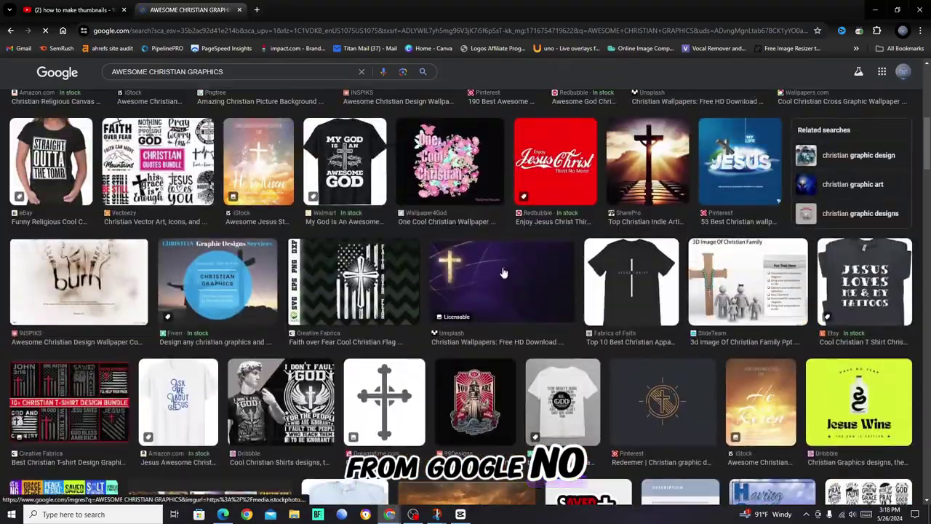
left_click(503, 273)
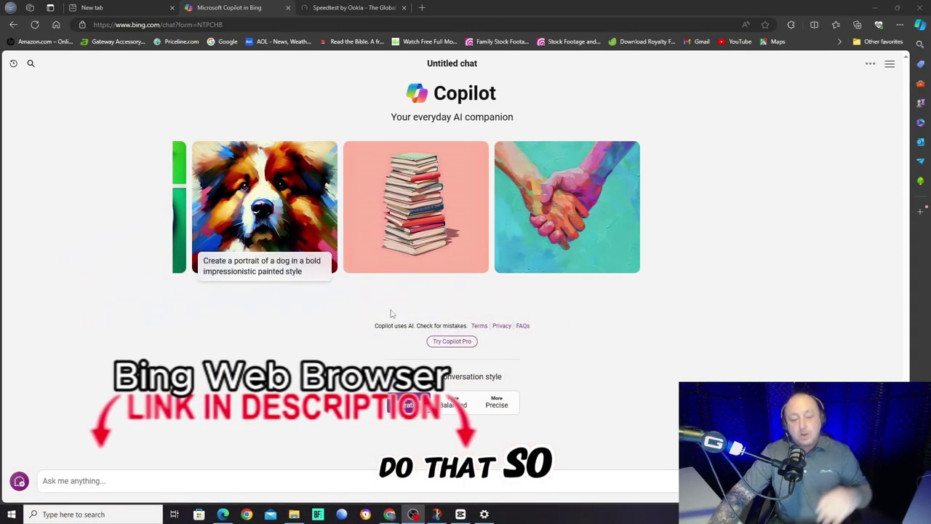
Step: Ask Copilot for a hyper realistic image using the rule of thirds that accurately conveys a YouTube tutorial about creating awesome Christian thumbnails
left_click(303, 482)
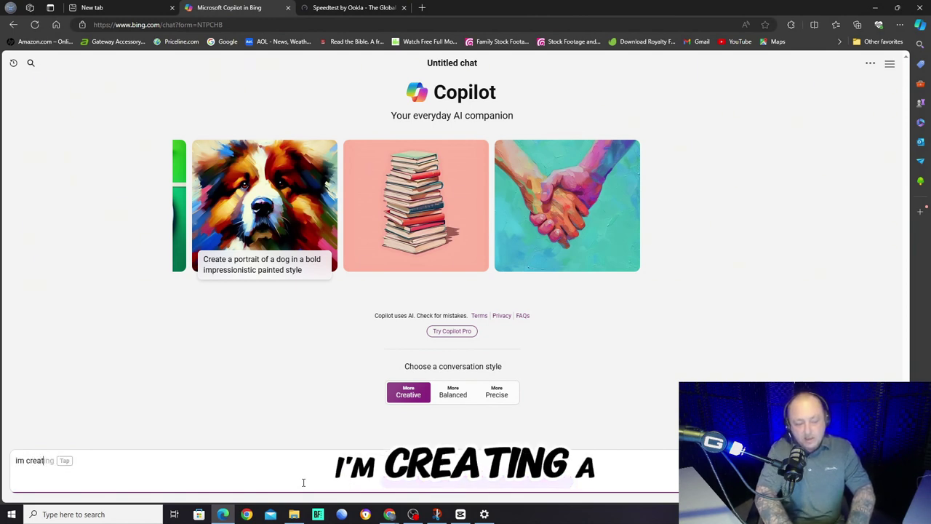
type("yout")
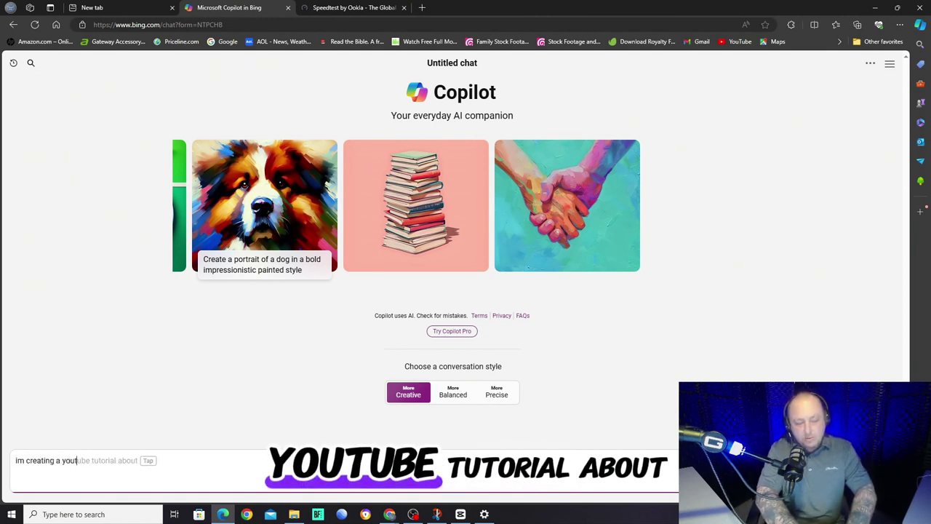
type("ube tutorial about crea")
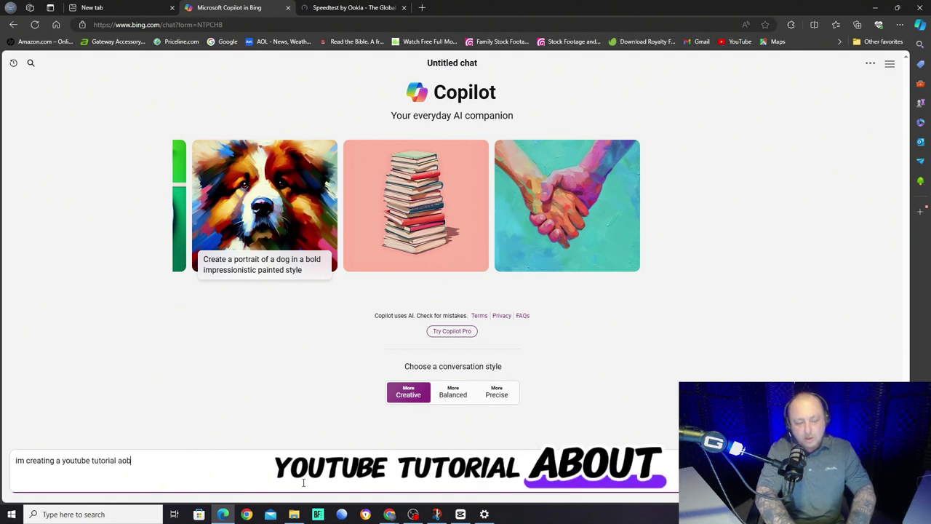
type("ting awseo")
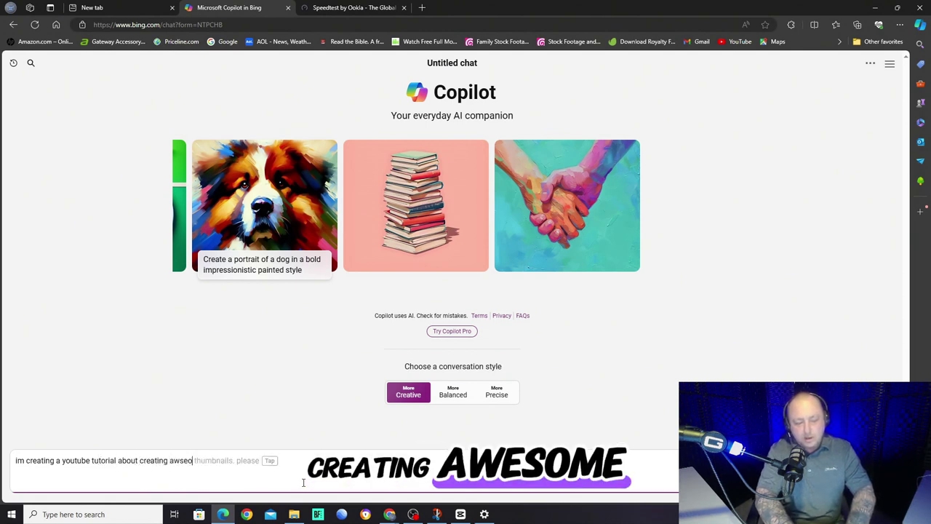
key("BackSpace")
type("me Christi")
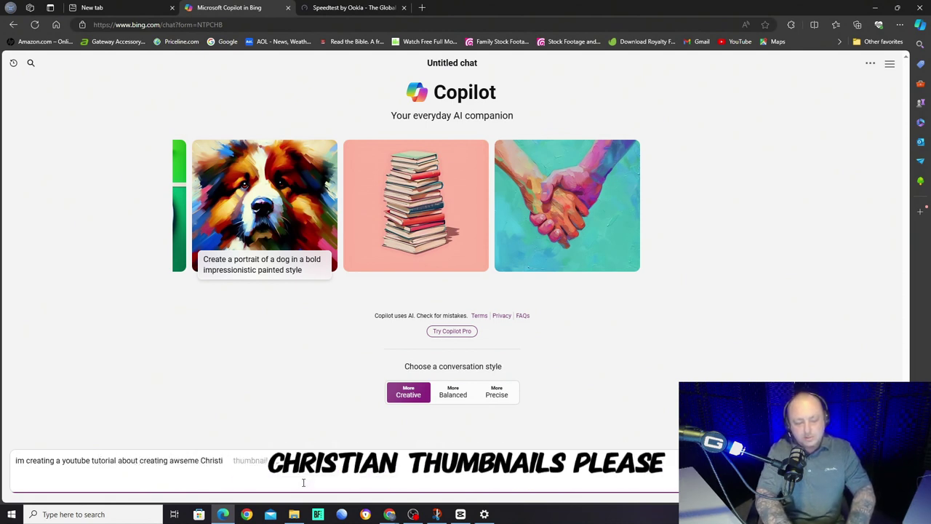
type("an Thu")
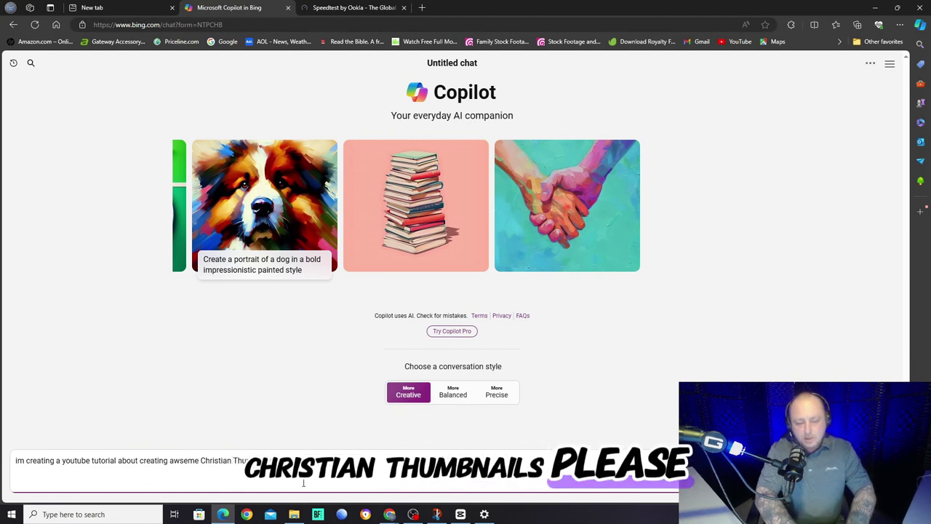
type("mbnails. Please generat")
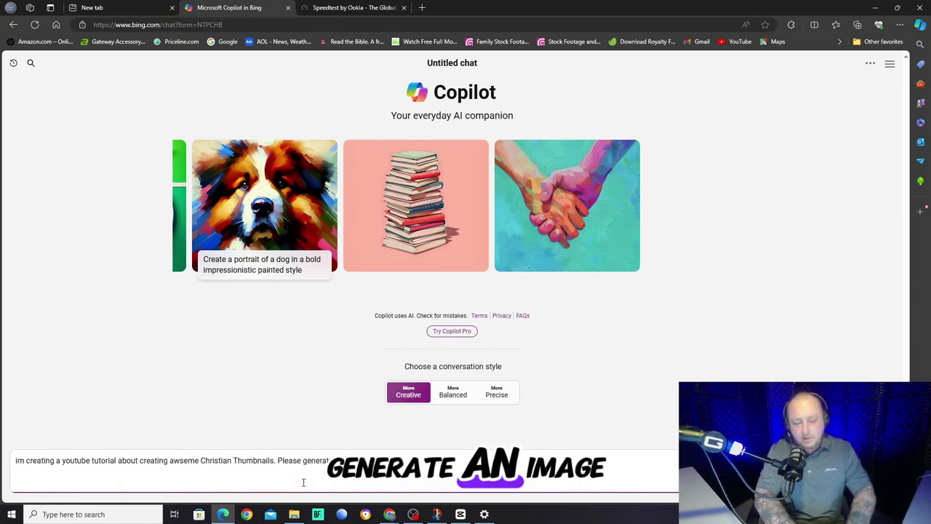
type("e an")
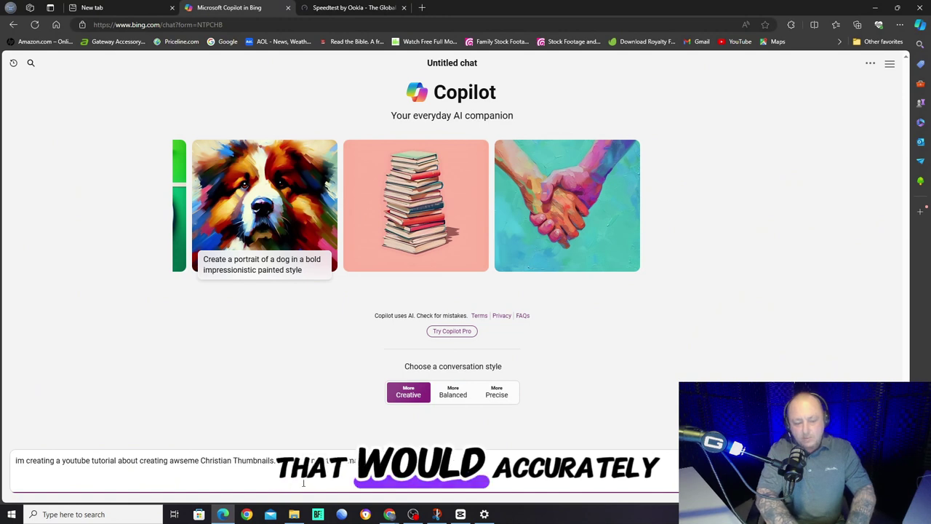
type(" image that would")
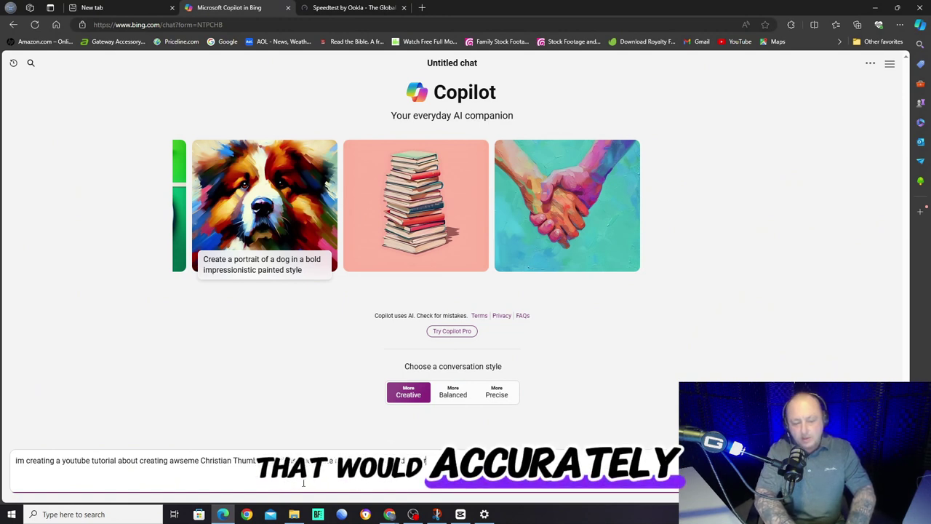
type("ately convey exactly what my video is about. please make it hyper realistic")
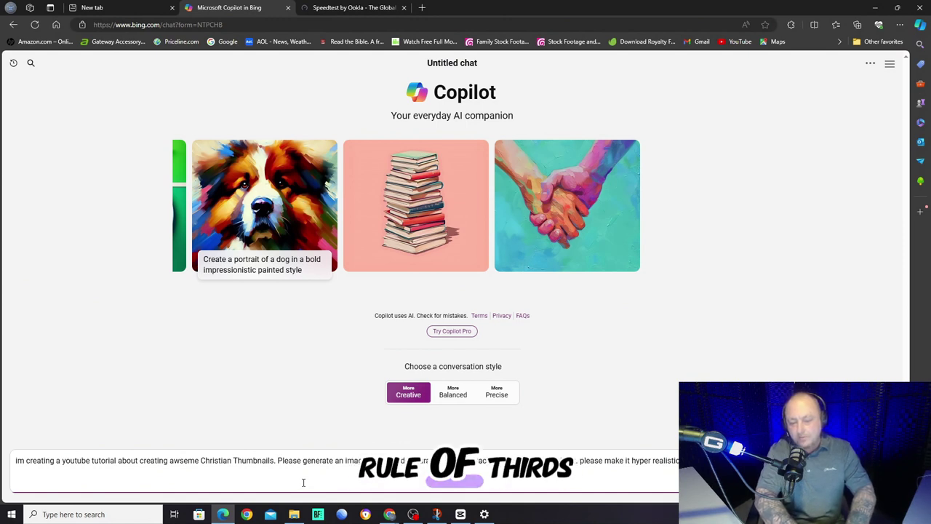
key("Return")
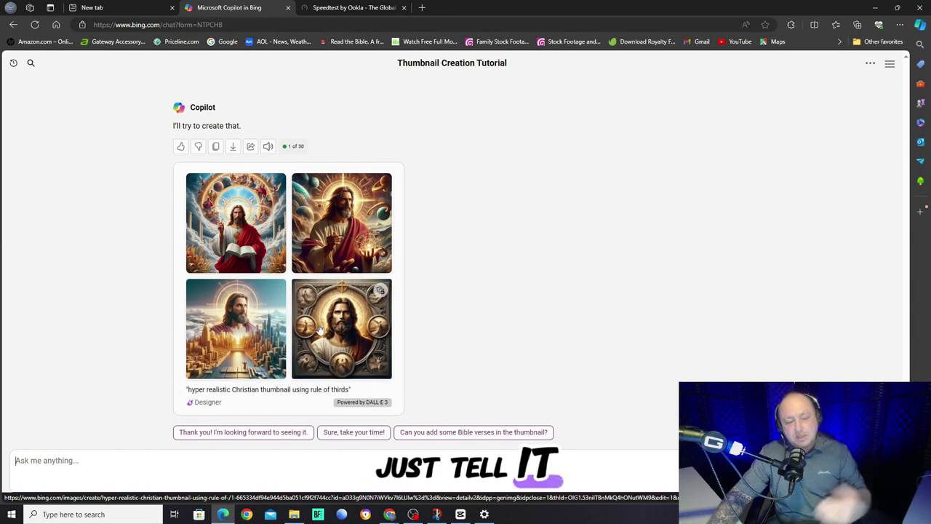
Step: Open the generated Jesus portrait framed by carved stone medallions and download it
scroll(347, 341, "up", 1)
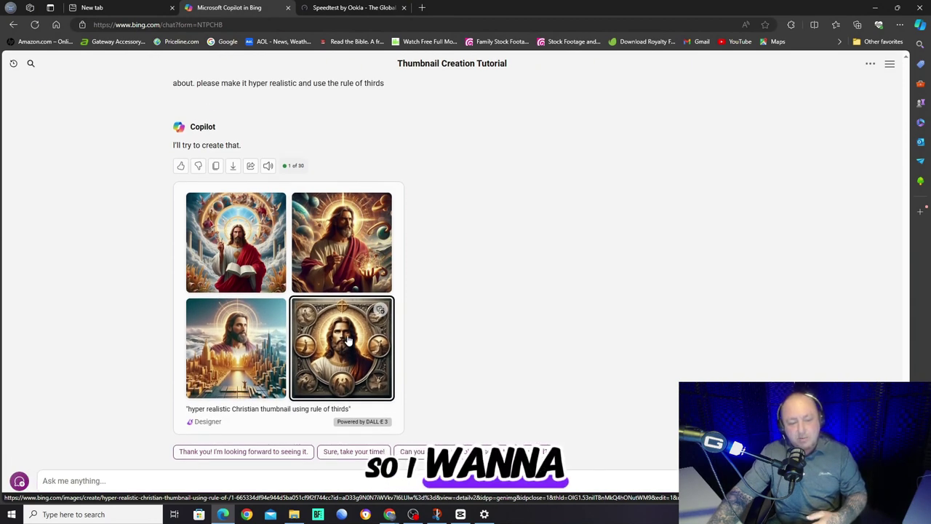
left_click(348, 340)
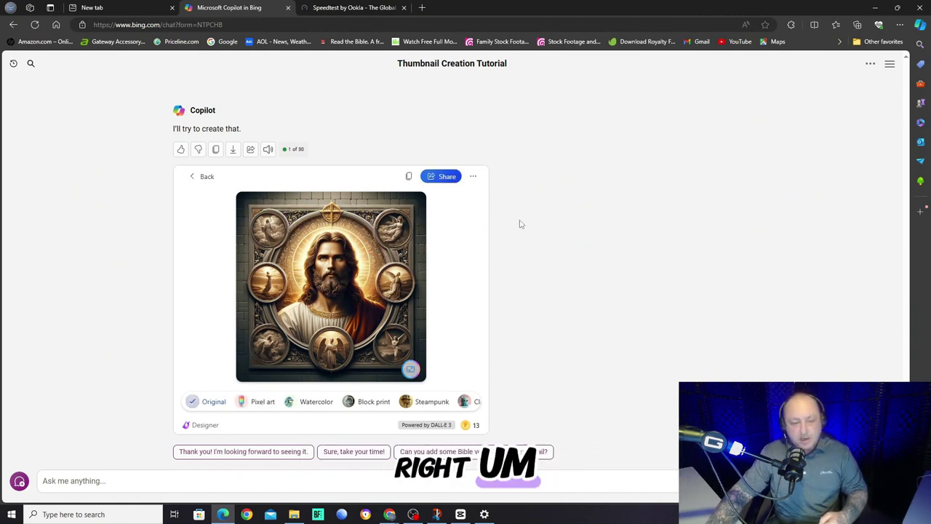
left_click(475, 178)
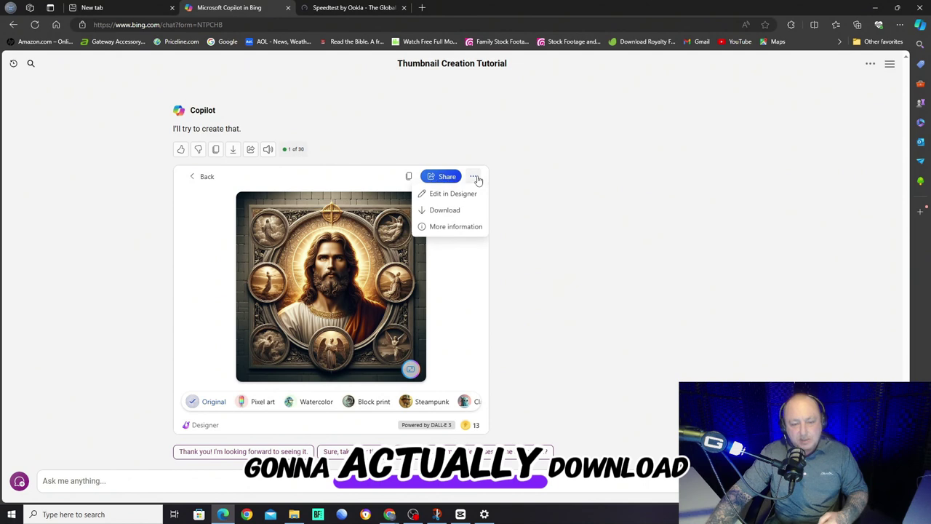
left_click(458, 213)
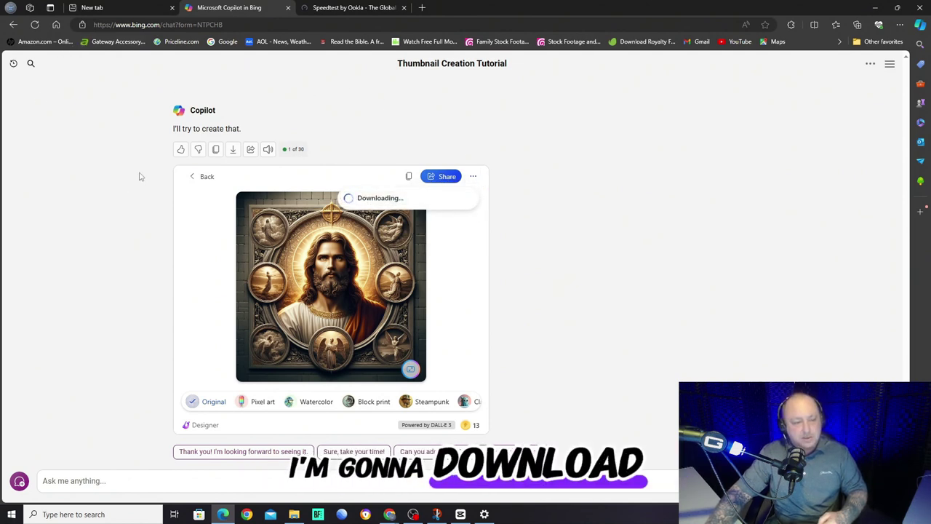
Step: Return to the generated image set and download the picture of Jesus above the golden city skyline
left_click(192, 179)
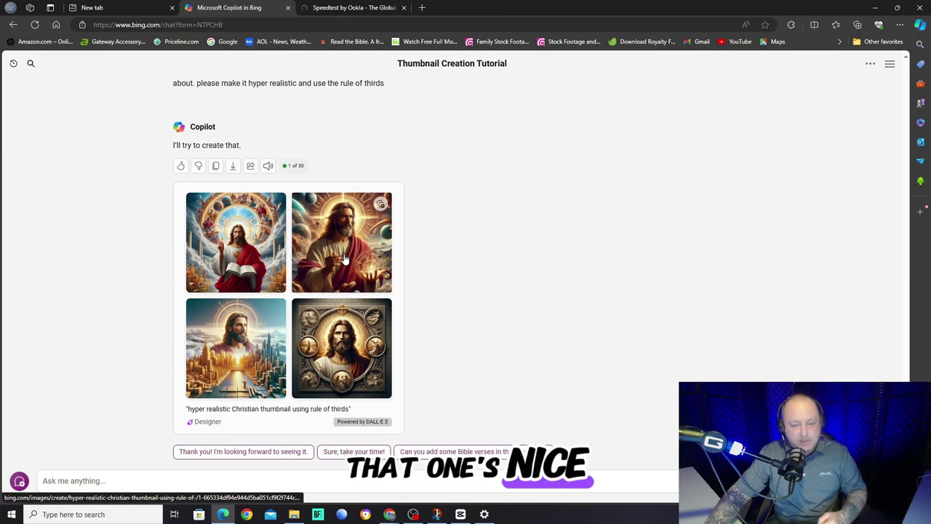
left_click(251, 351)
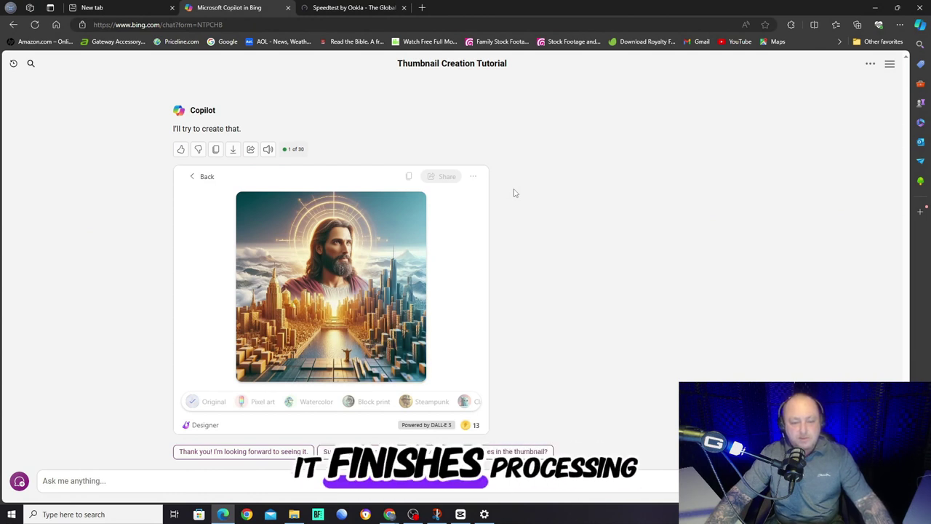
left_click(473, 176)
left_click(445, 211)
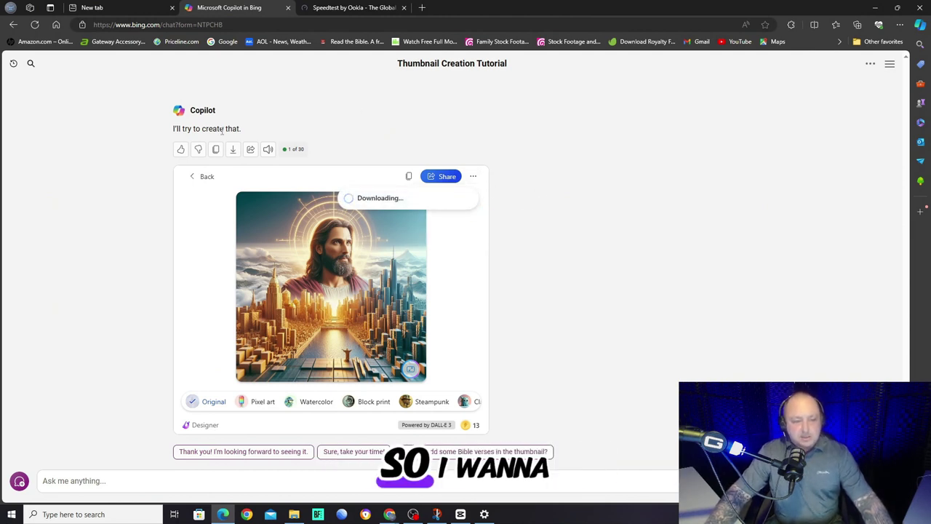
Step: Go back to the four results and download the image of Jesus surrounded by planets with a glowing hand
left_click(193, 176)
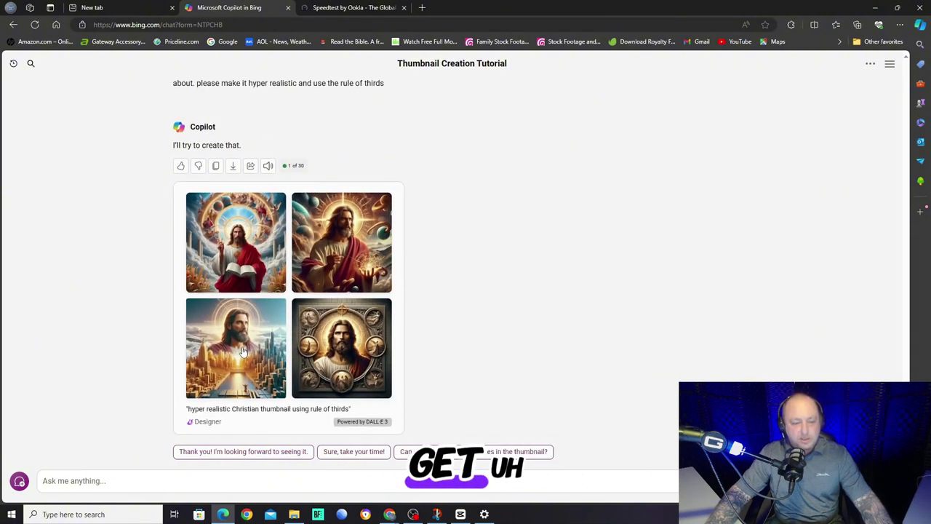
left_click(348, 237)
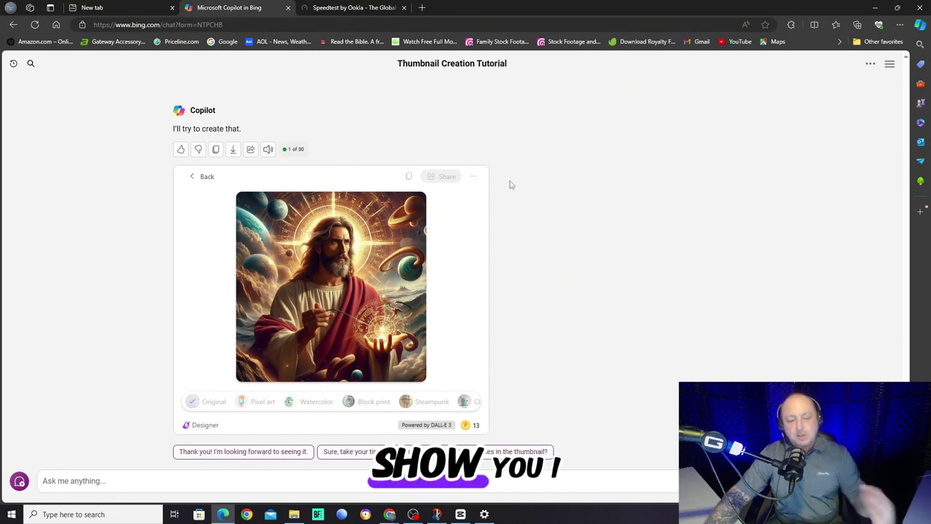
left_click(473, 177)
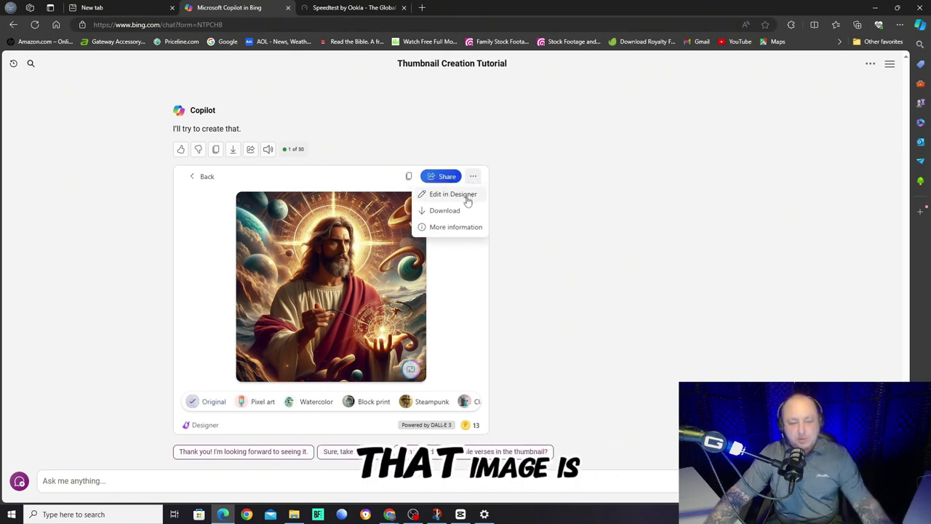
left_click(459, 210)
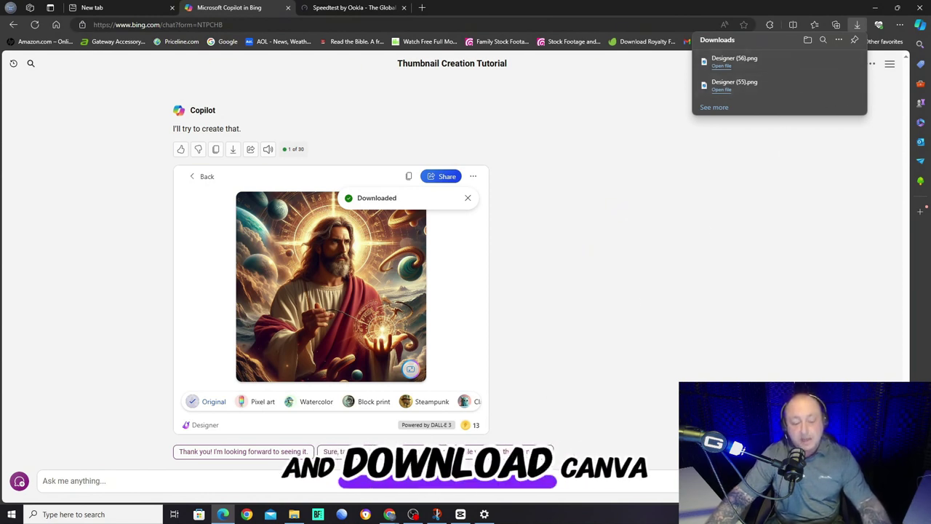
Step: Switch to Canva and create a new blank YouTube Thumbnail design
mouse_move(392, 514)
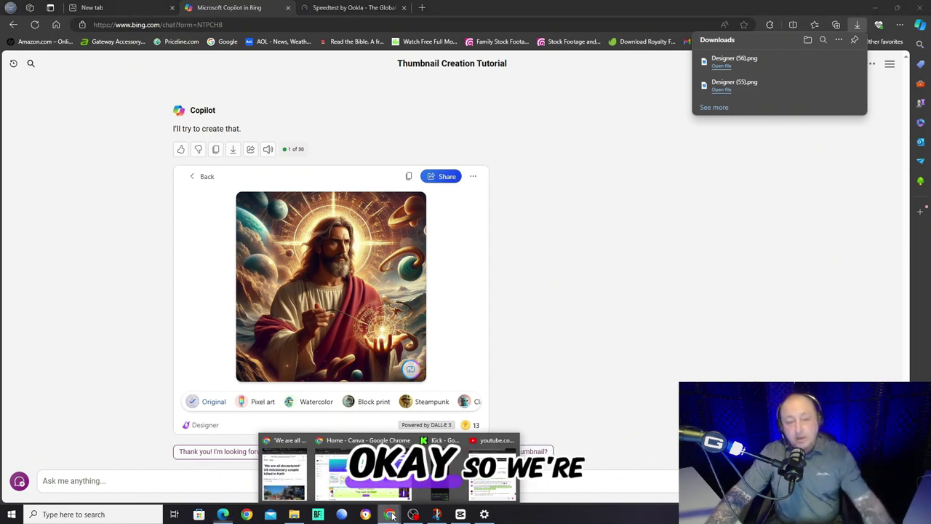
left_click(358, 472)
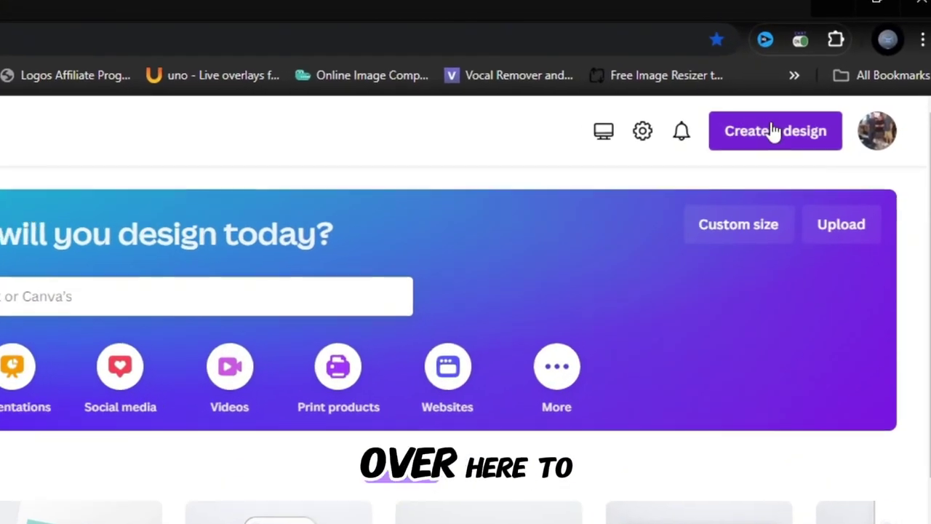
left_click(772, 131)
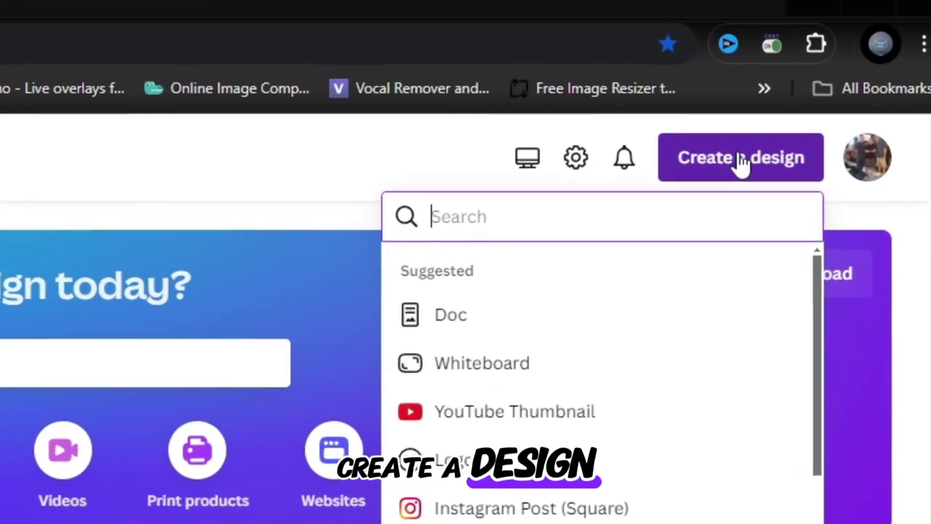
left_click(485, 426)
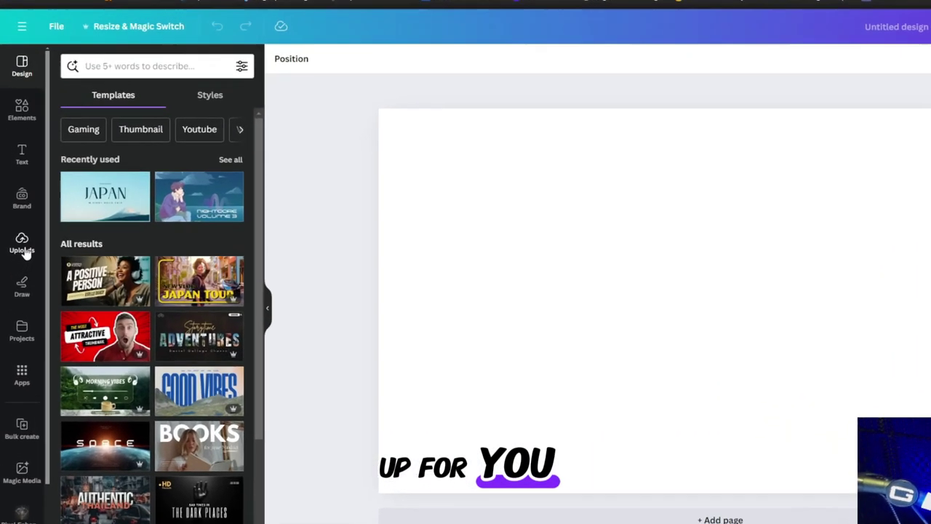
Step: Upload the image Designer (56) from the Downloads folder to the design's uploads
left_click(17, 243)
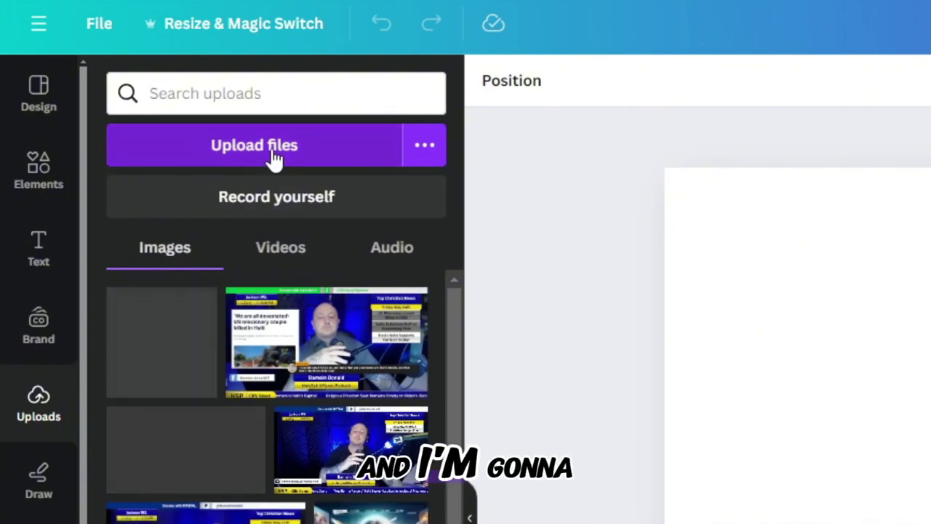
left_click(275, 154)
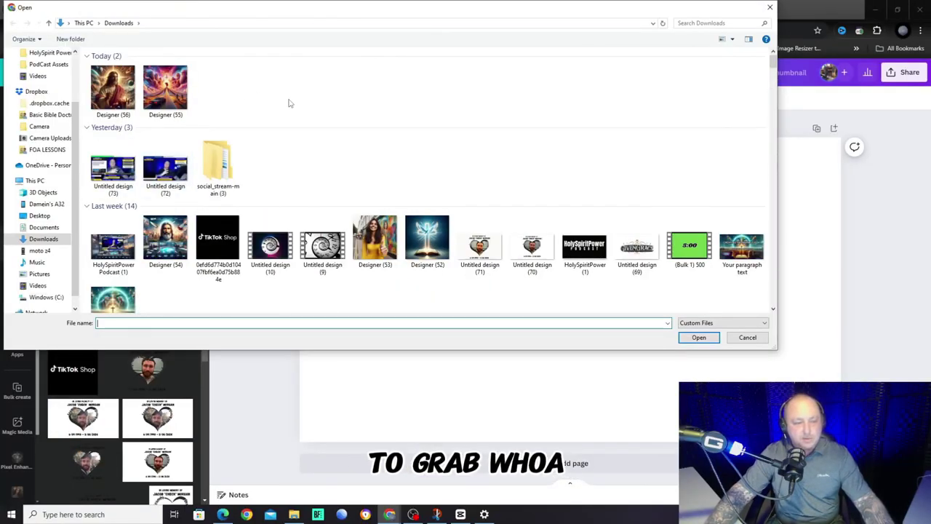
scroll(284, 110, "down", 3)
scroll(279, 113, "up", 3)
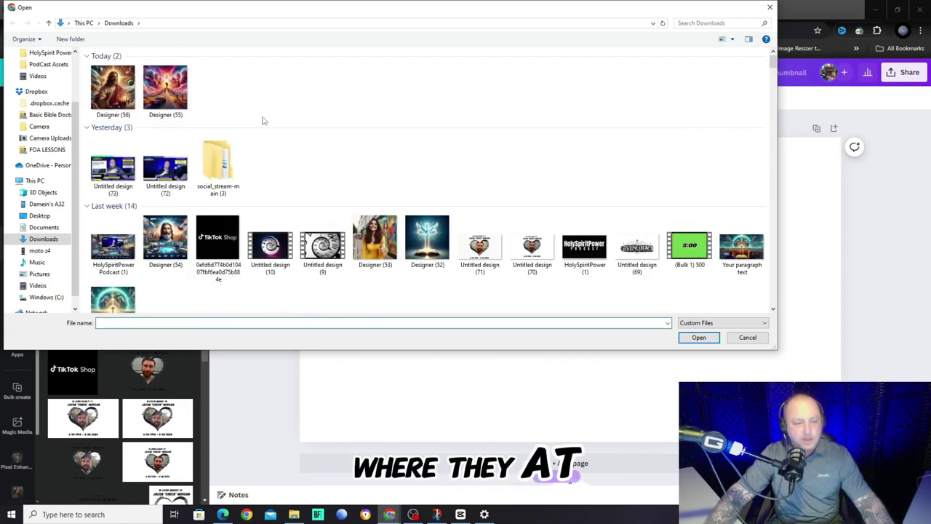
double_click(121, 92)
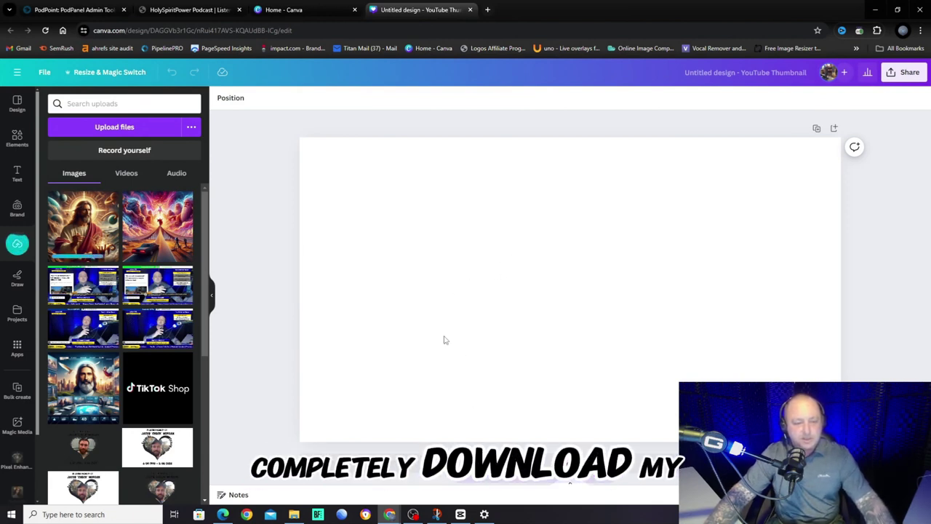
Step: Place the uploaded image of Jesus among planets on the page, scale it to full page height and center it
left_click_drag(88, 232, 519, 235)
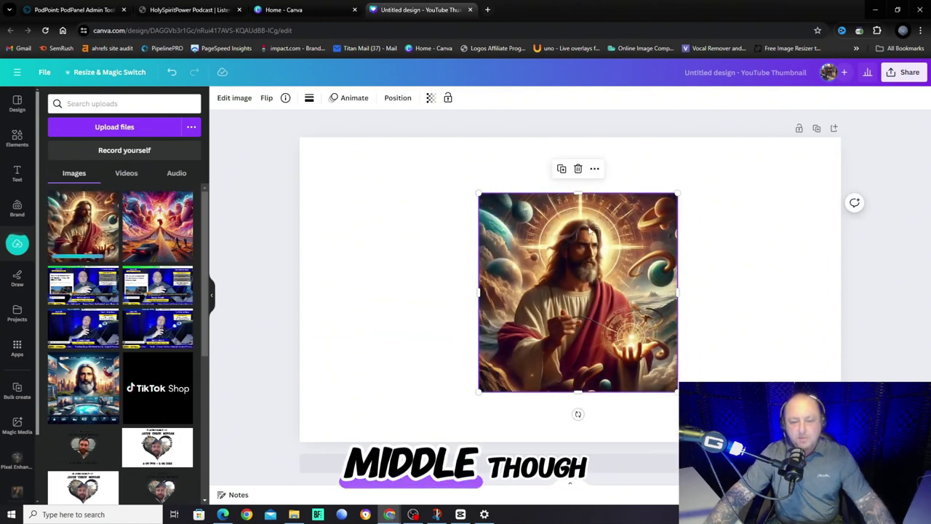
left_click_drag(677, 195, 733, 143)
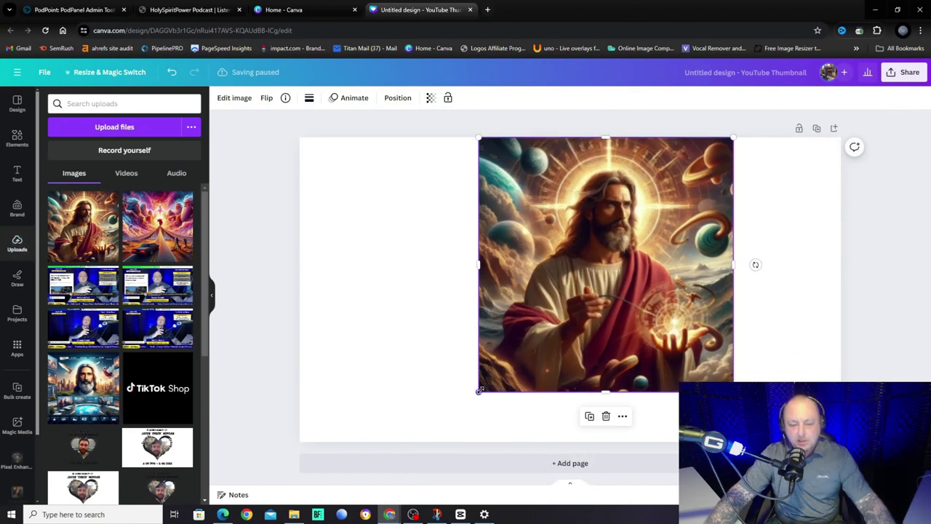
left_click_drag(479, 391, 430, 441)
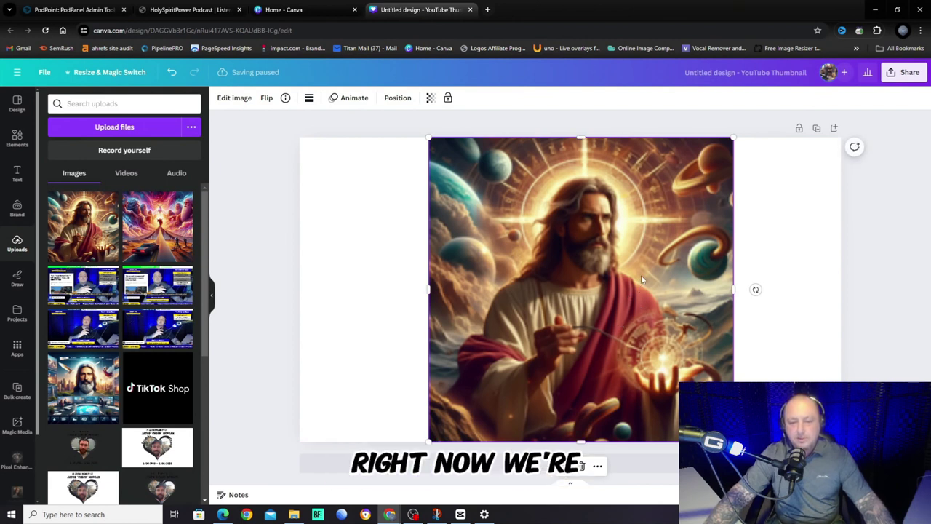
left_click_drag(616, 276, 604, 275)
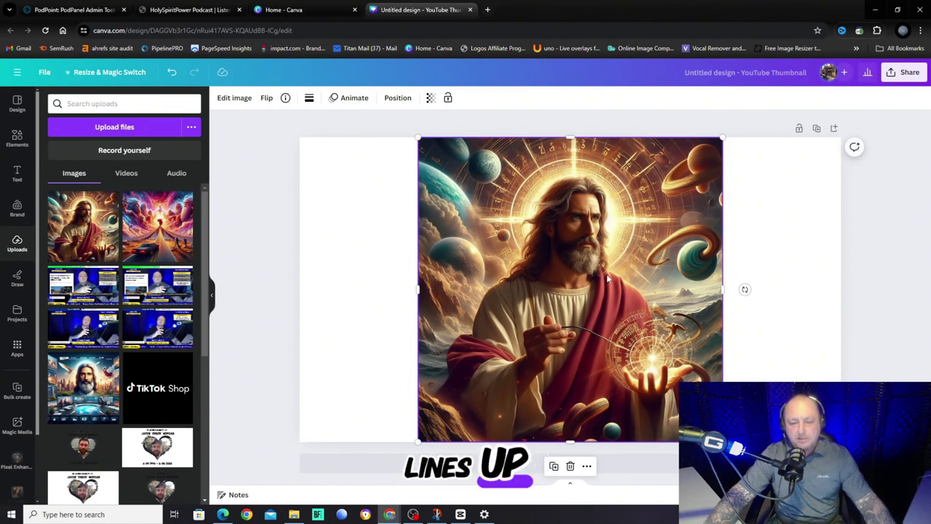
mouse_move(608, 278)
left_mouse_down()
mouse_move(592, 276)
mouse_move(607, 273)
left_mouse_up()
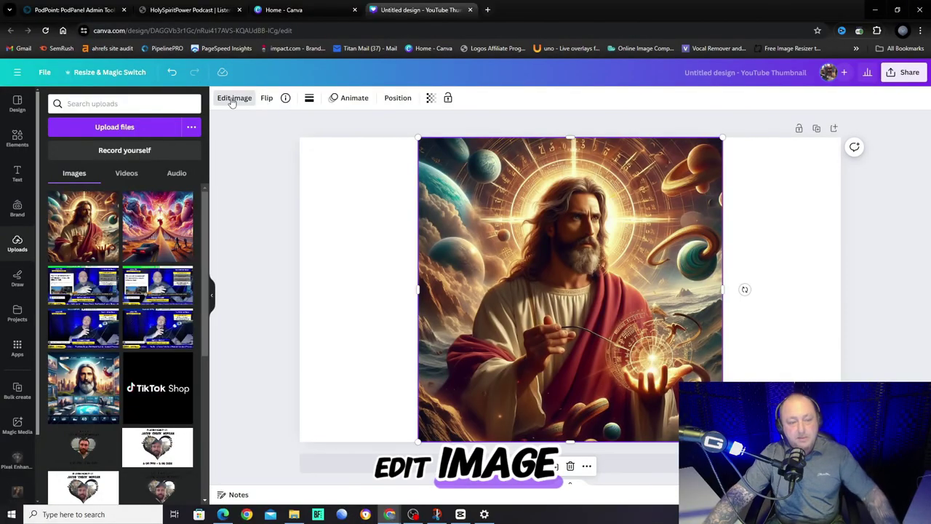
Step: Run Magic Expand on the image in Freeform size, with the frame extended on both sides to the full page width
left_click(220, 147)
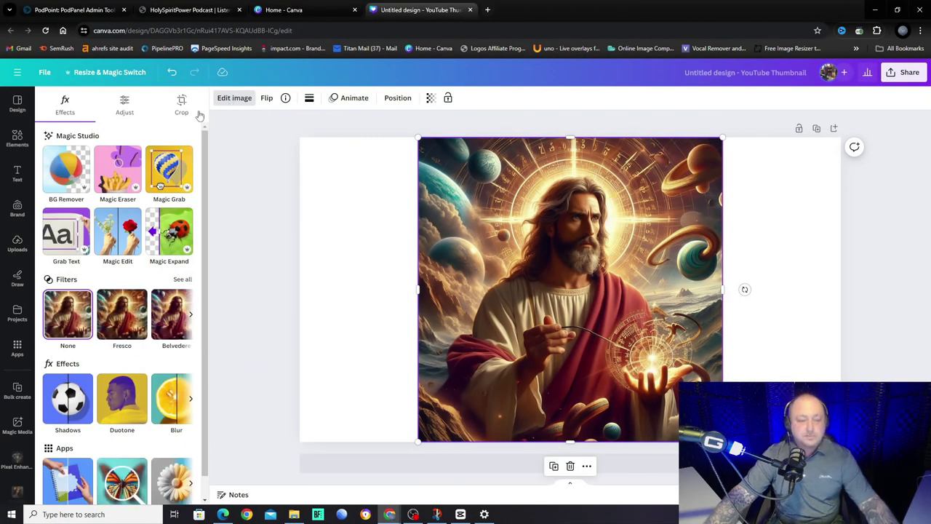
left_click(169, 233)
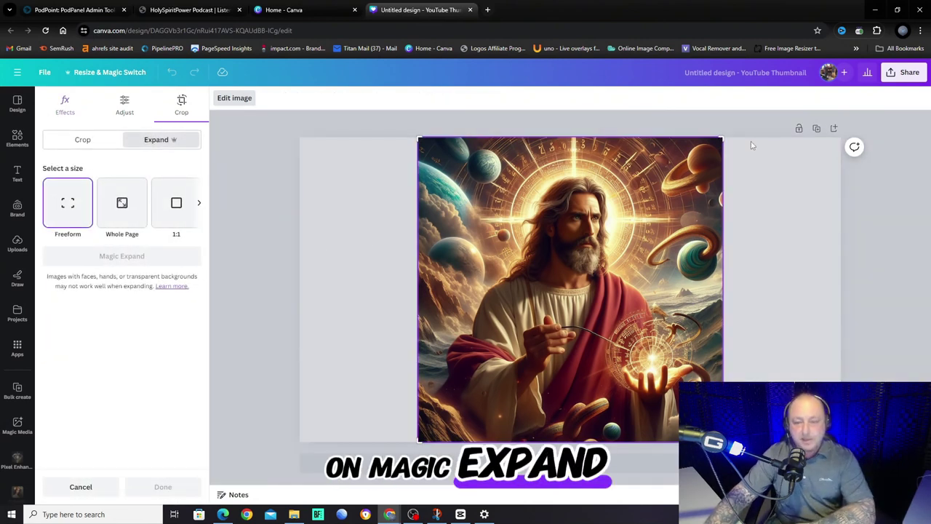
left_click_drag(721, 136, 841, 135)
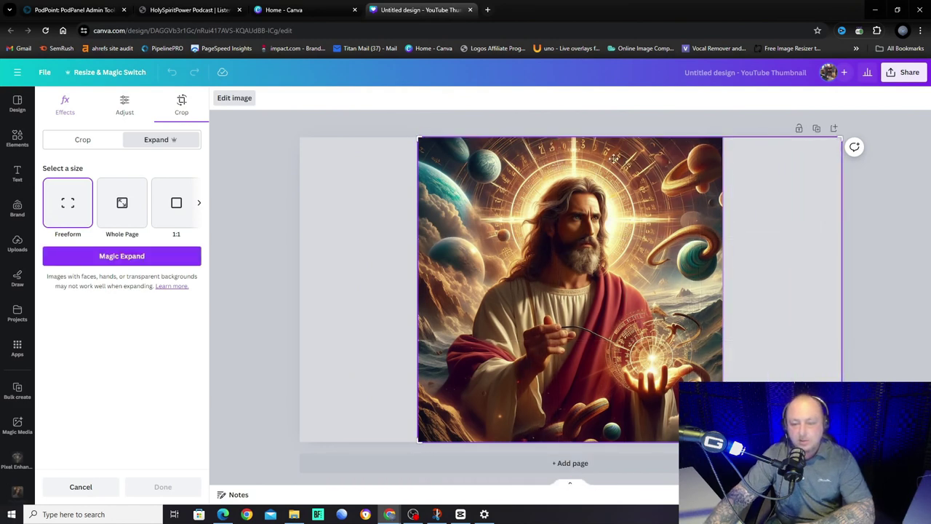
left_click_drag(414, 138, 297, 141)
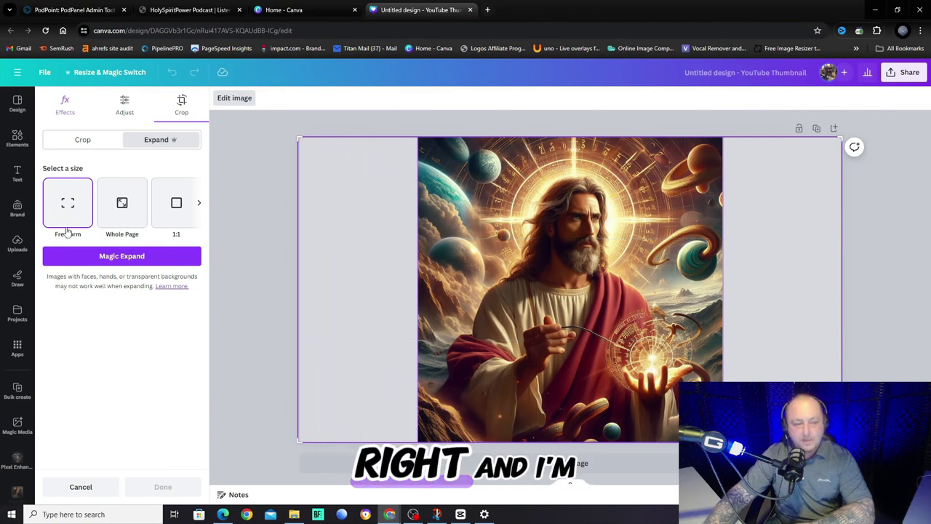
left_click(122, 256)
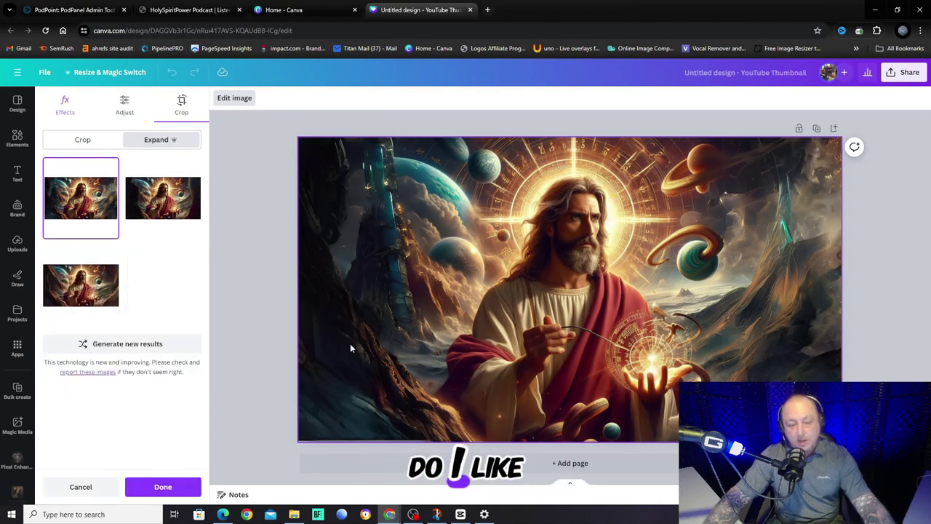
Step: Preview the four expanded versions and apply the first one, with the dark teal-lit tower beside the planets
left_click(164, 200)
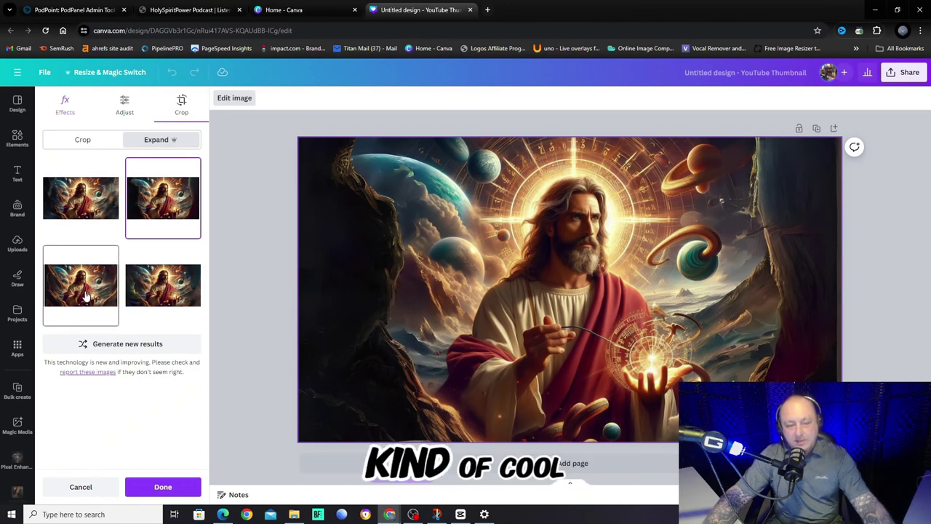
left_click(85, 295)
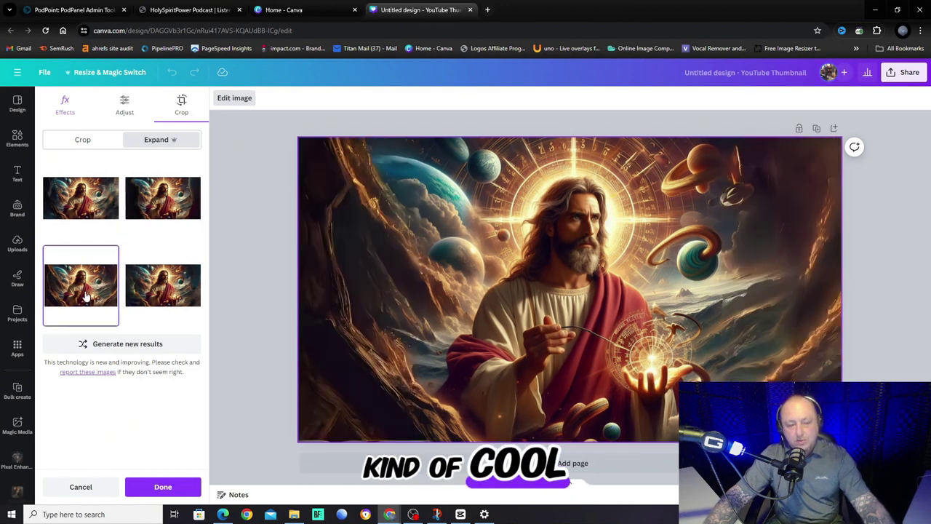
left_click(157, 292)
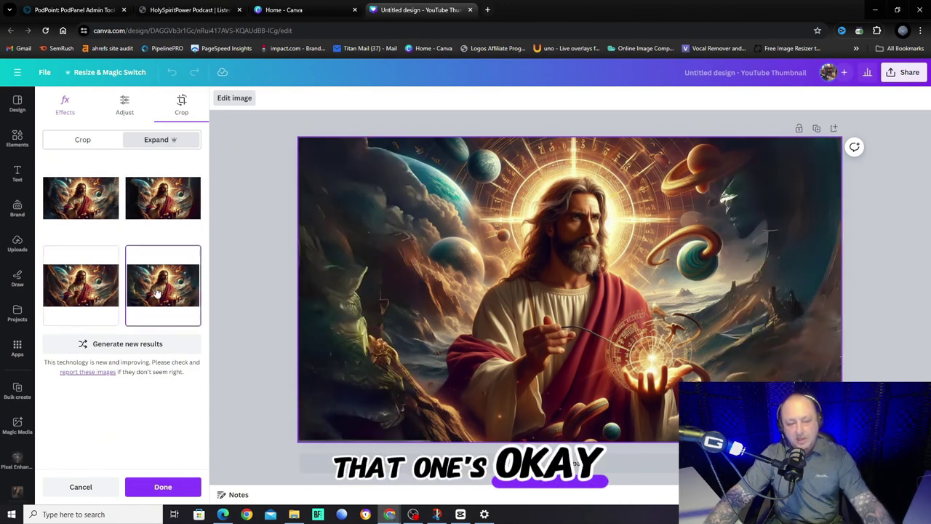
left_click(82, 196)
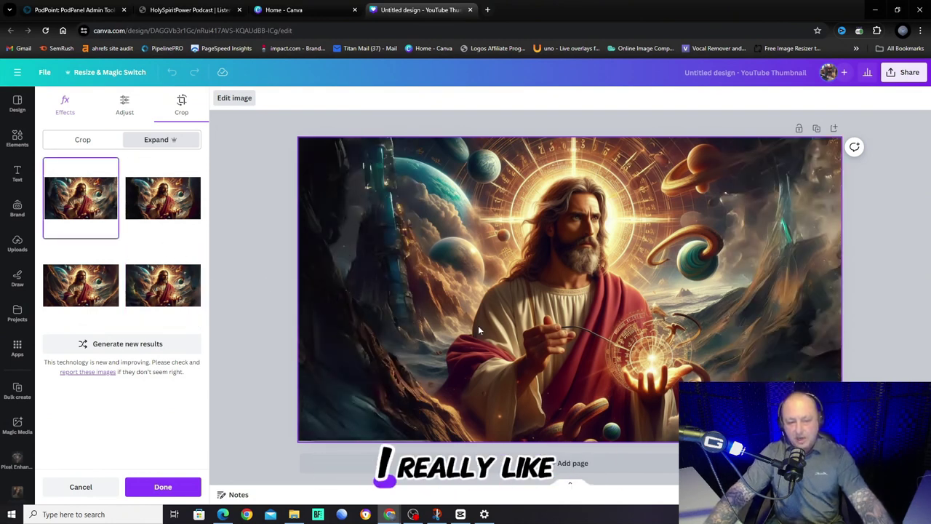
left_click(163, 488)
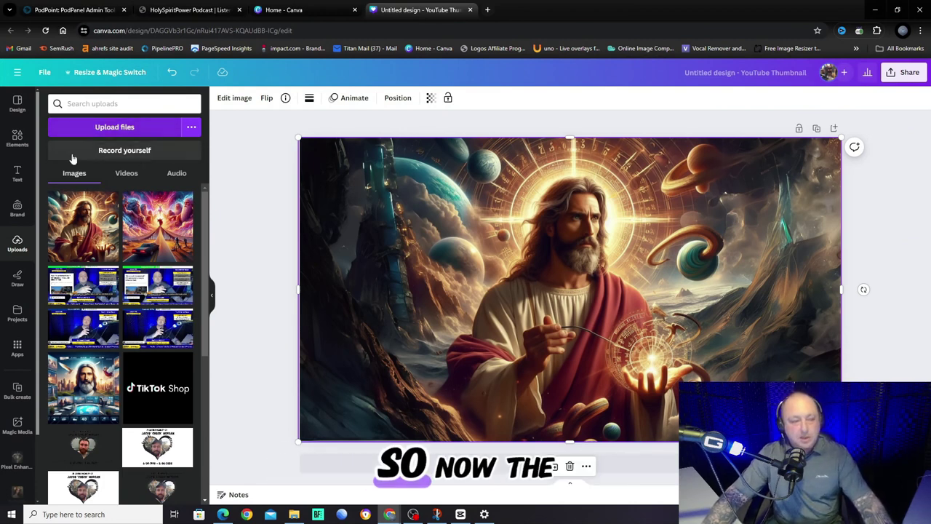
Step: Add a heading text box over the image and move it up slightly, just below Jesus's face
left_click(17, 173)
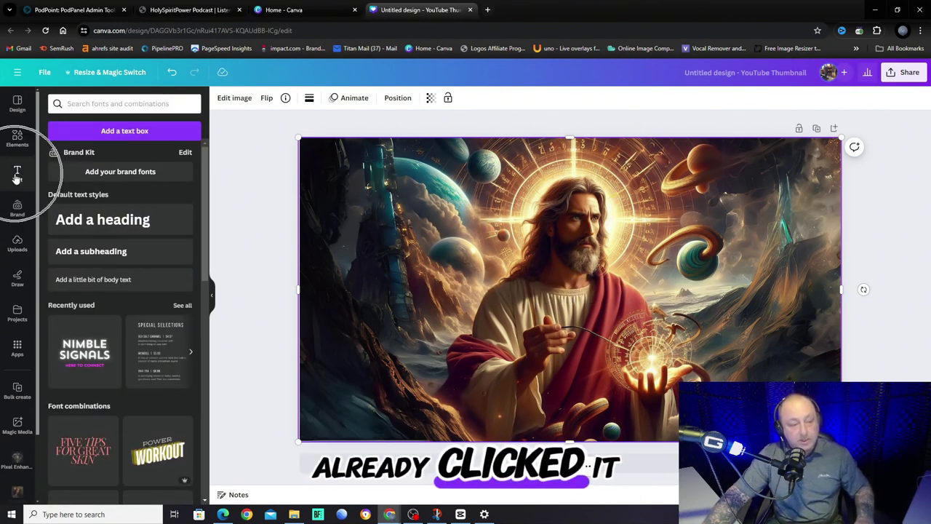
left_click(103, 218)
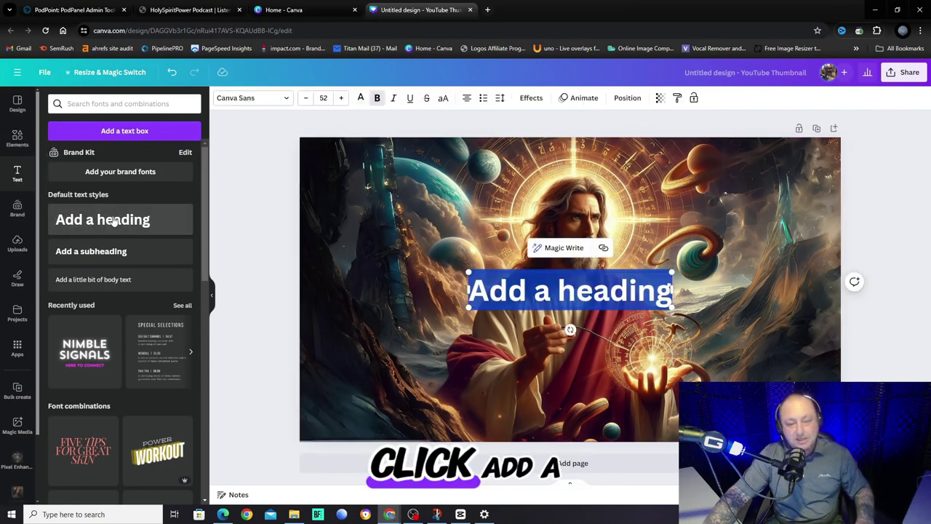
left_click(582, 320)
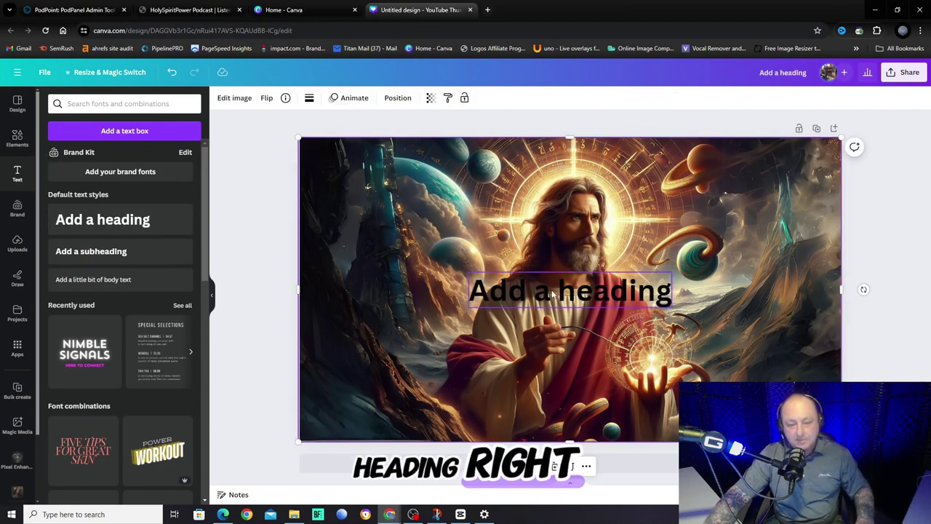
left_click_drag(556, 292, 553, 274)
Step: Replace the heading text with "Create Awsome Christian Thumbnails", scale it down to size 43.3 and center it horizontally
double_click(574, 273)
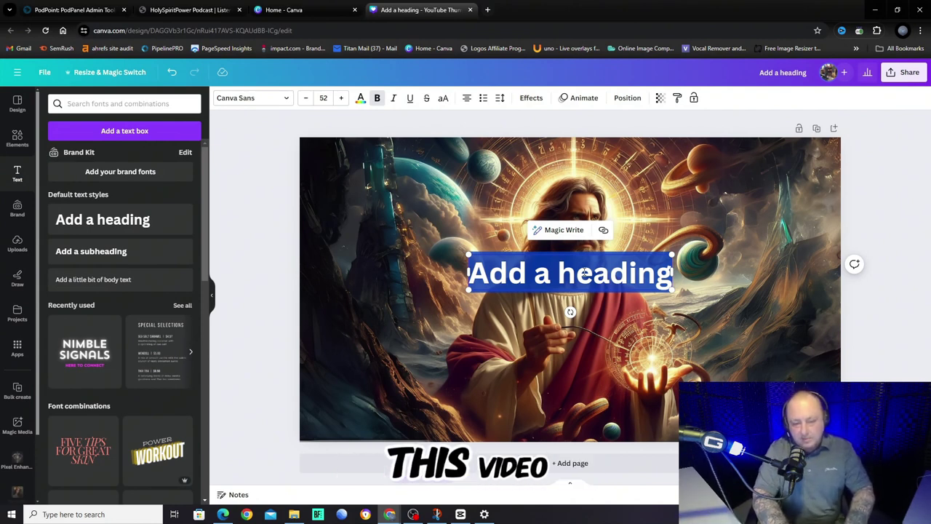
type("Create")
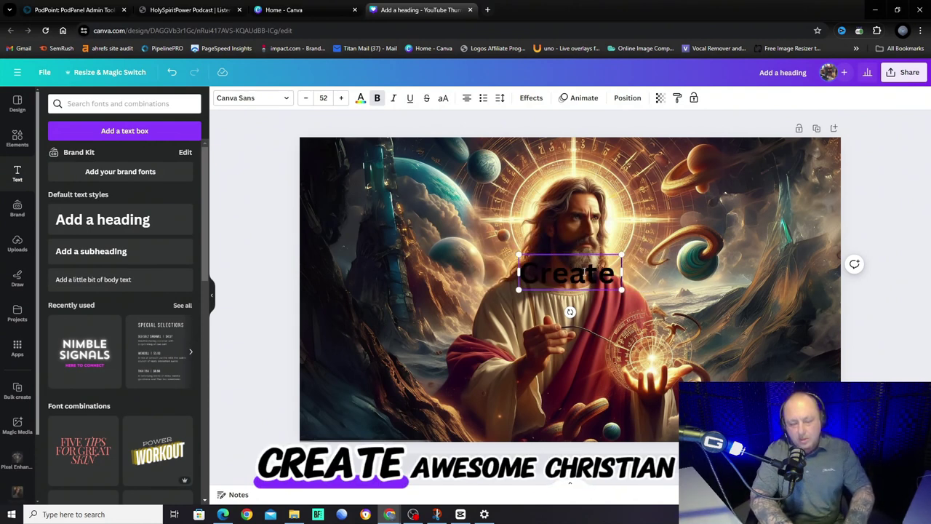
type(" Awsome Christian")
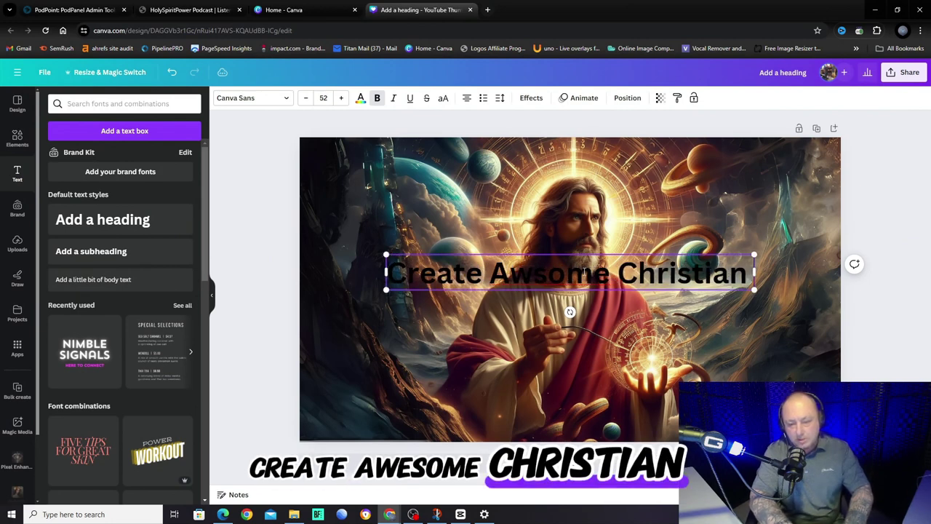
type(" Thumbnails")
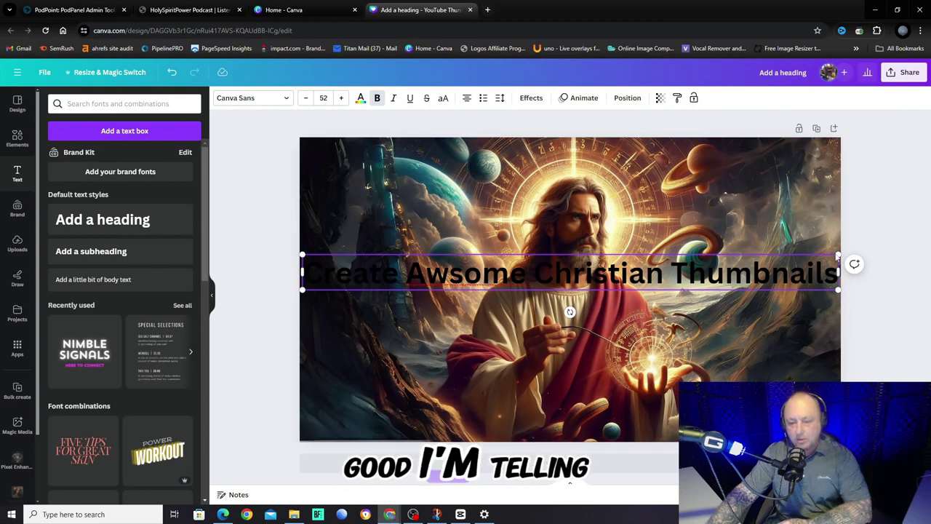
left_click_drag(838, 253, 749, 260)
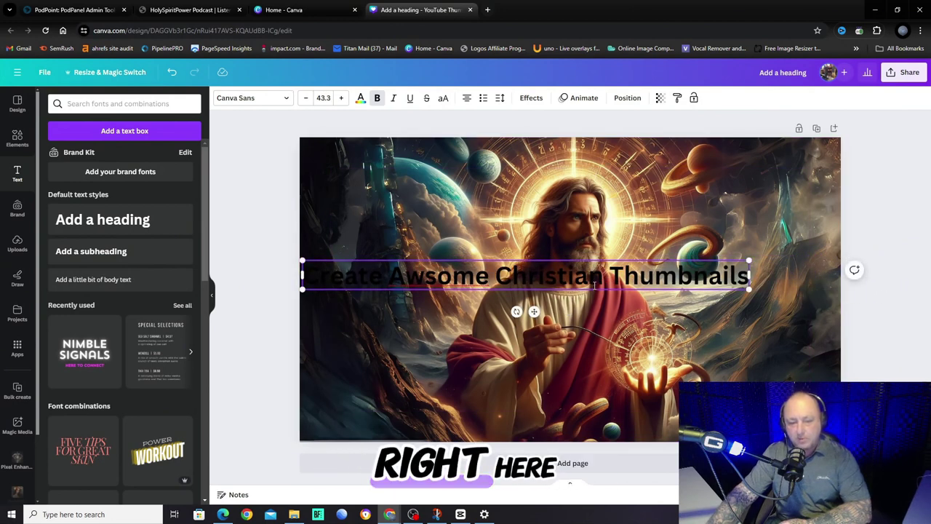
left_click_drag(594, 285, 662, 286)
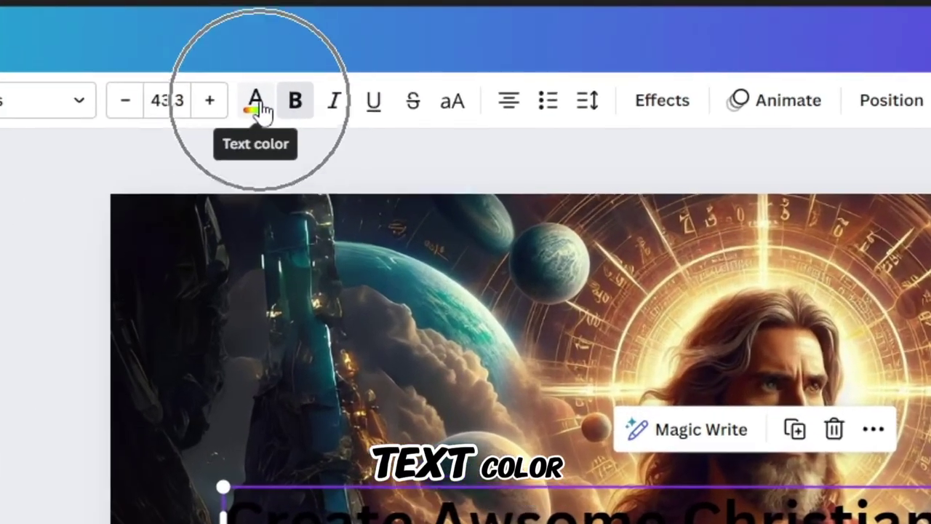
Step: Color the heading white and move it up above Jesus's head, near the top edge of the thumbnail
left_click(285, 102)
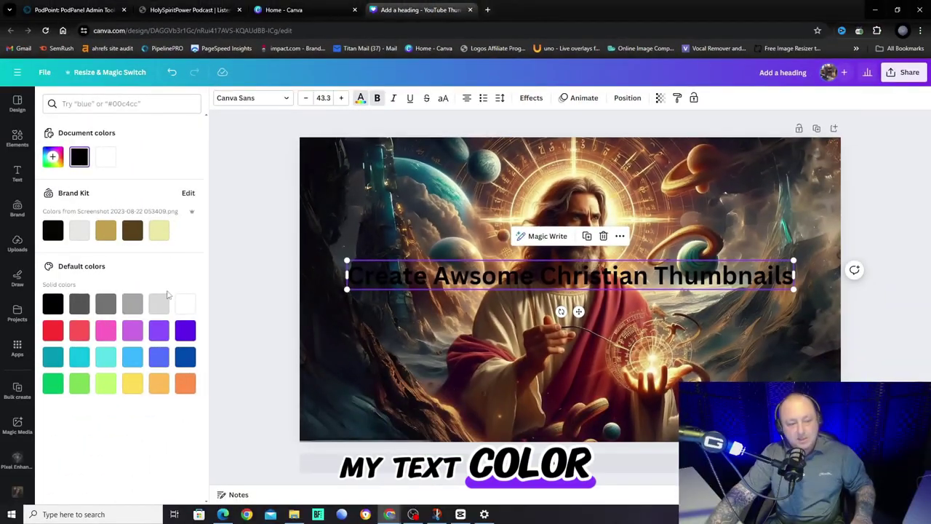
left_click(184, 305)
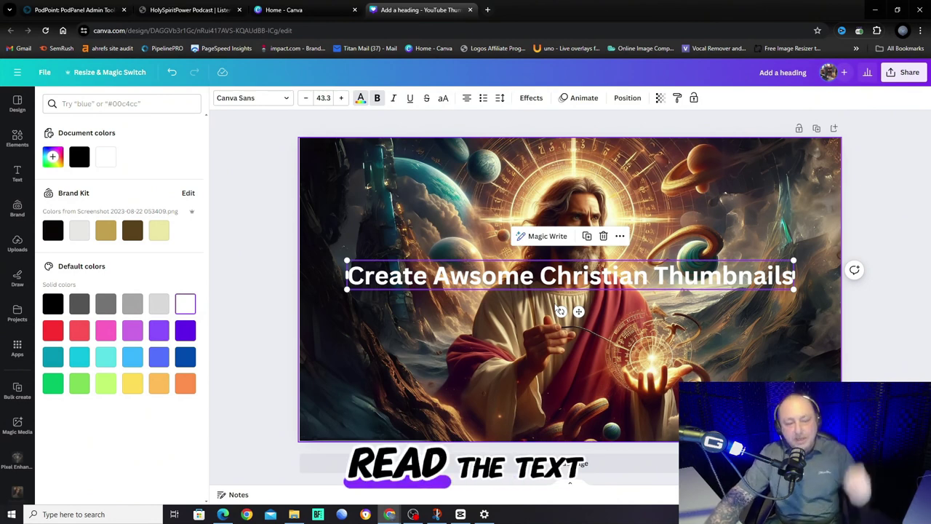
left_click_drag(617, 276, 615, 168)
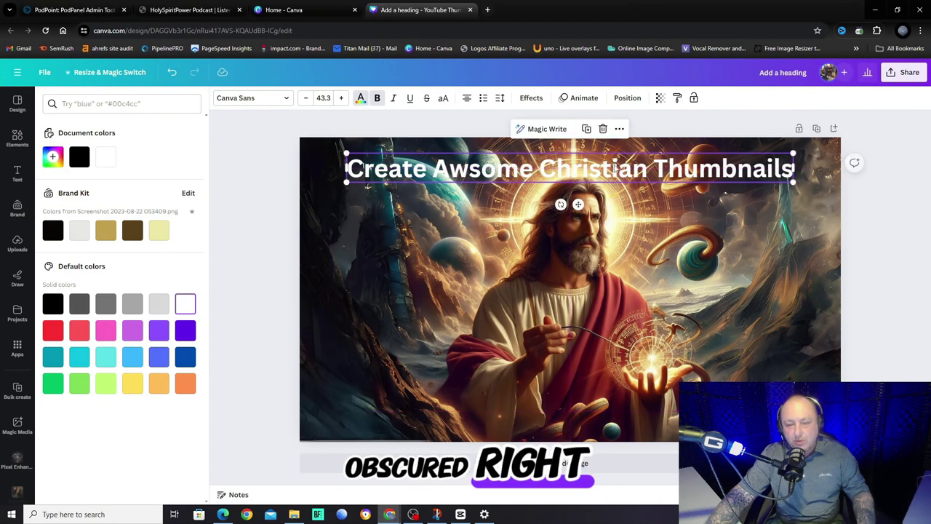
Step: Give the heading a black outline effect with thickness 135 and nudge it slightly closer to the thumbnail's upper edge
left_click(532, 99)
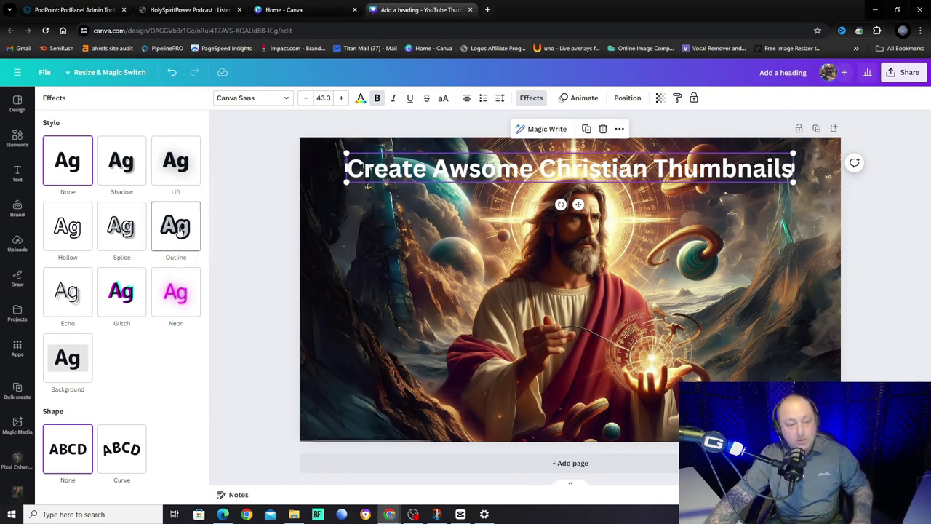
left_click(178, 227)
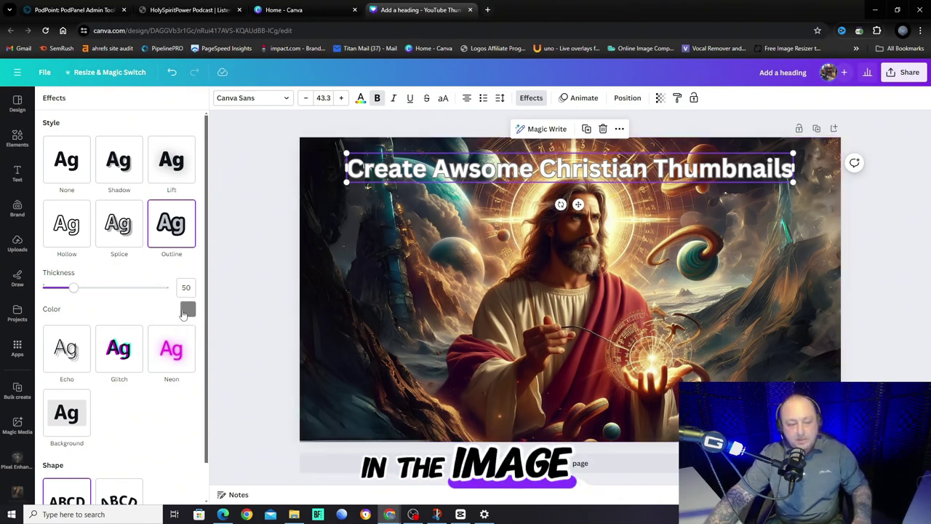
left_click(187, 310)
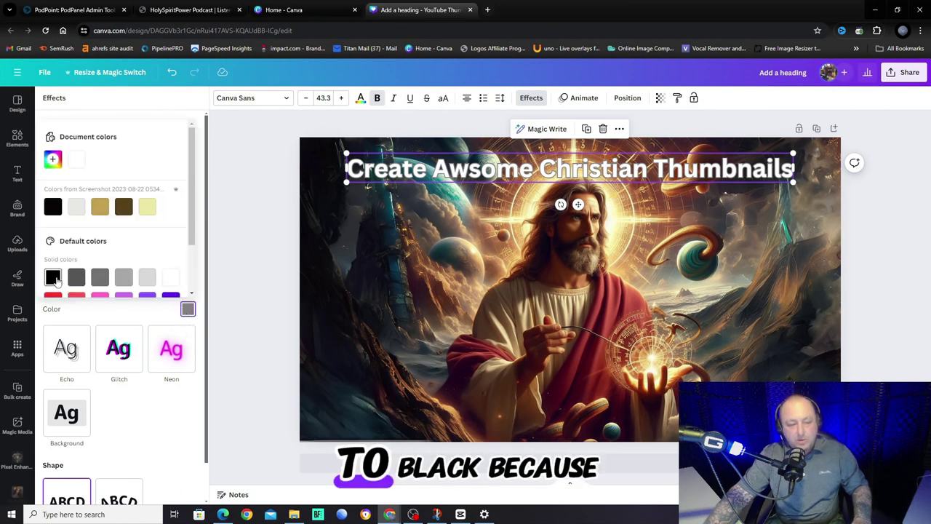
left_click(53, 278)
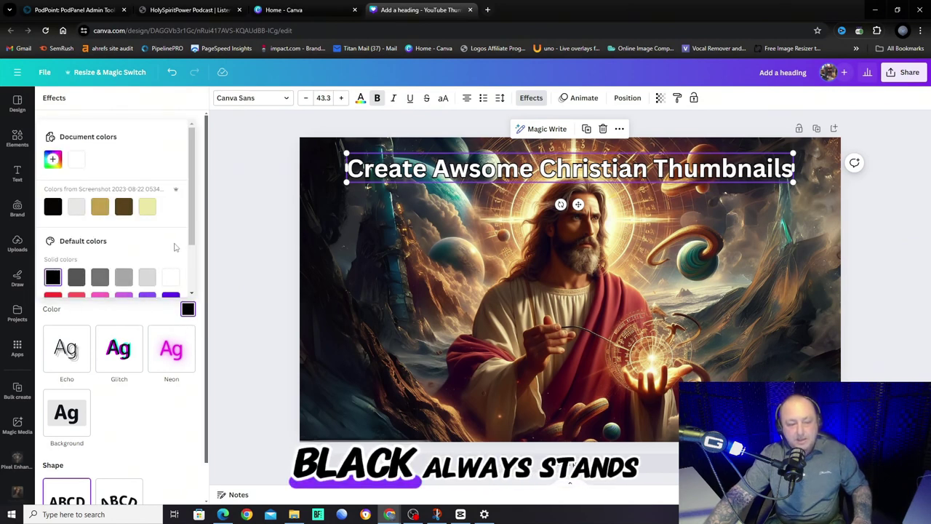
left_click(159, 417)
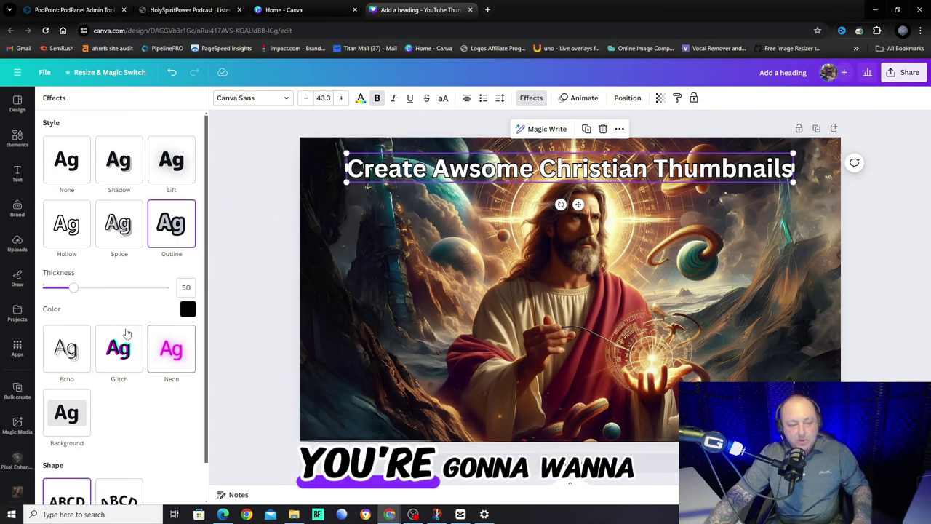
left_click_drag(75, 289, 129, 296)
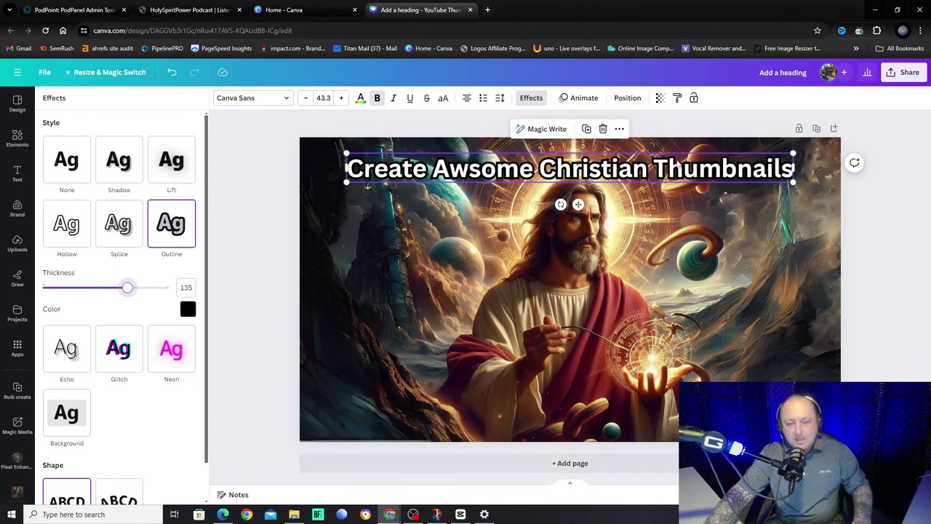
mouse_move(675, 163)
left_mouse_down()
mouse_move(687, 154)
mouse_move(675, 155)
left_mouse_up()
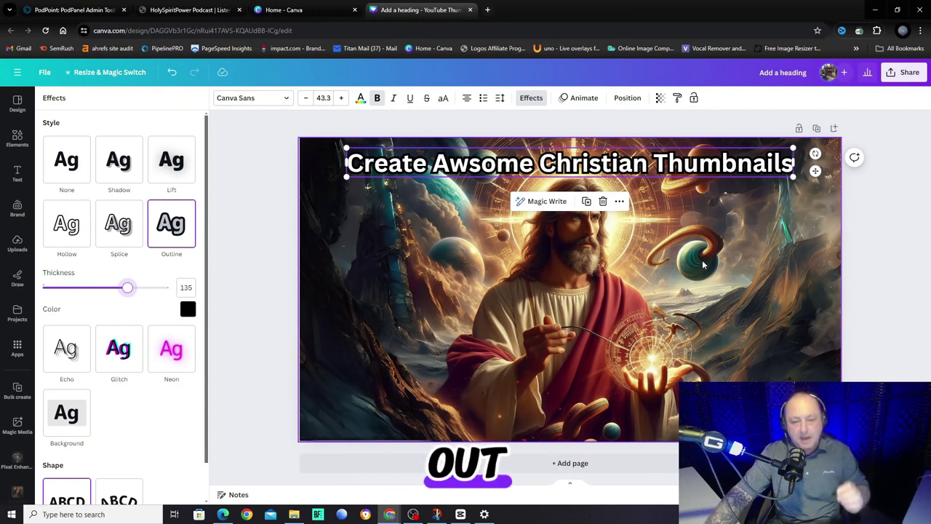
Step: Add a subheading over the image with the text "Step By Step Guide To Thumbnail Creation"
left_click(553, 215)
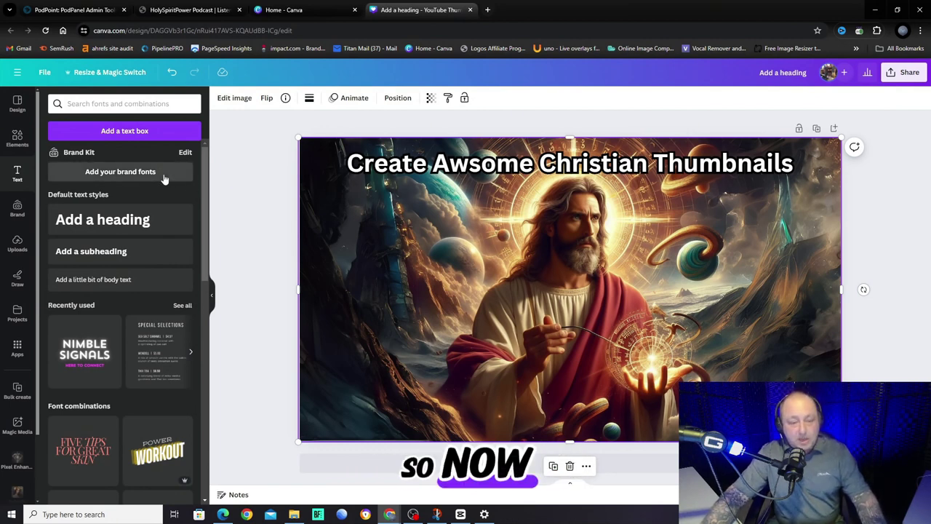
left_click(142, 256)
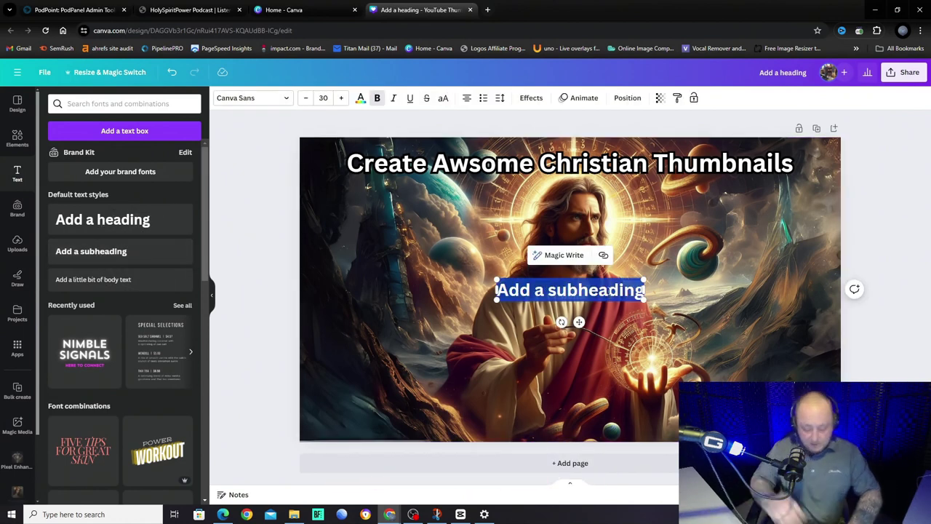
type("Step B")
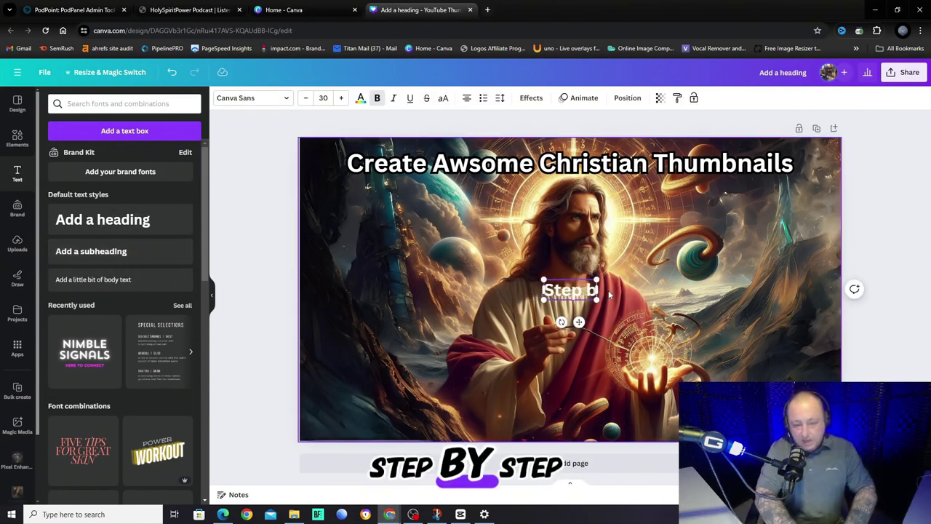
type("y Step")
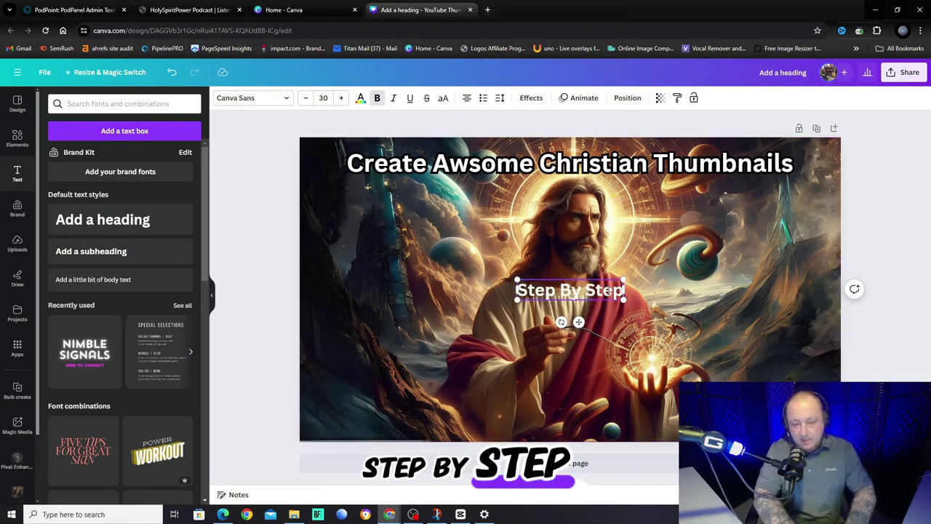
type(" Guide To Thu")
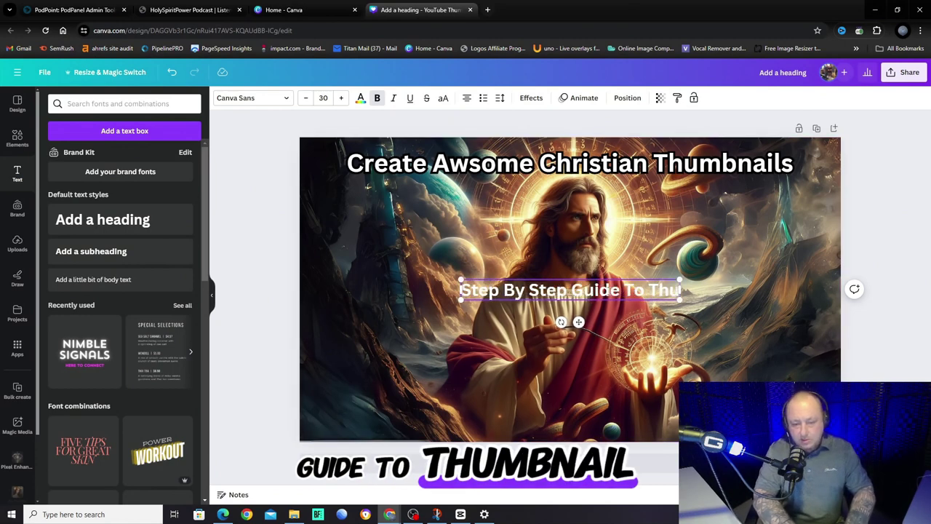
type("mbnail Creation")
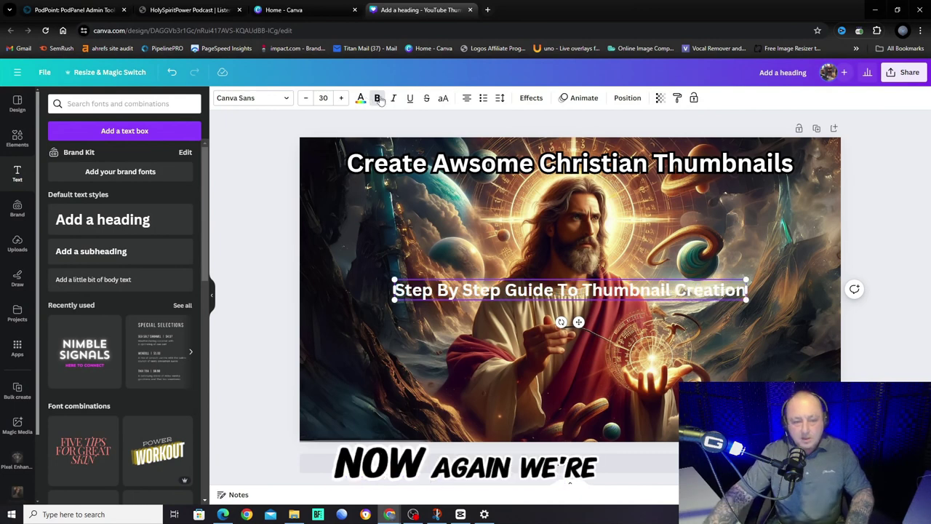
Step: Give the subheading a black outline with thickness 147 and move it straight down near the thumbnail's lower edge
left_click(519, 107)
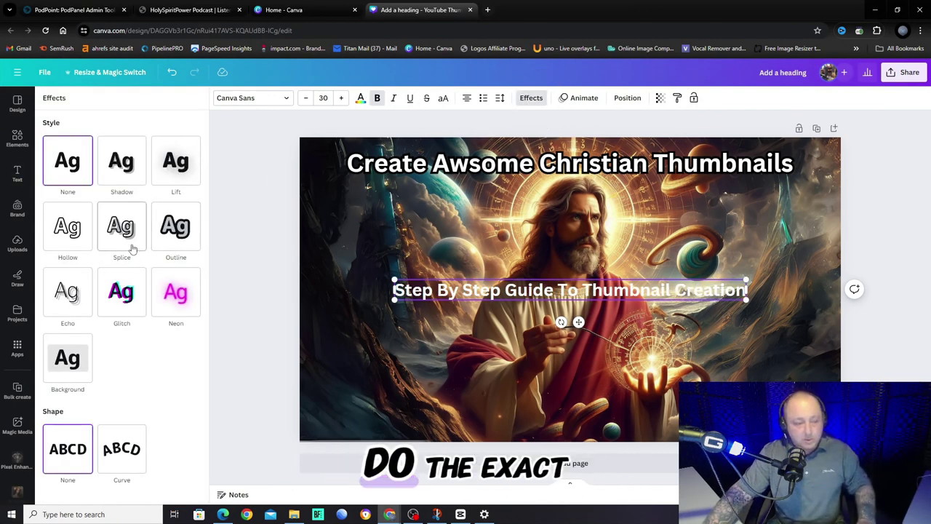
left_click(195, 228)
left_click(188, 308)
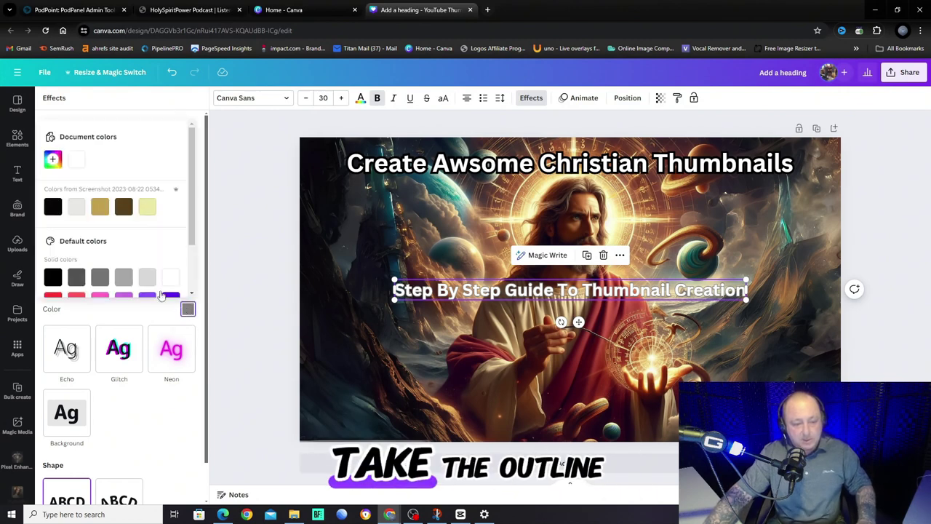
left_click(54, 207)
left_click(133, 316)
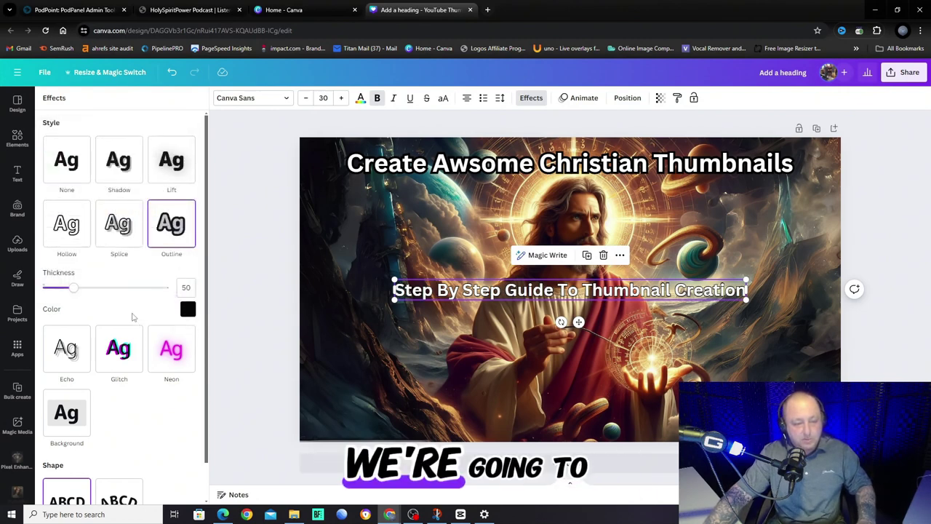
left_click_drag(75, 290, 135, 290)
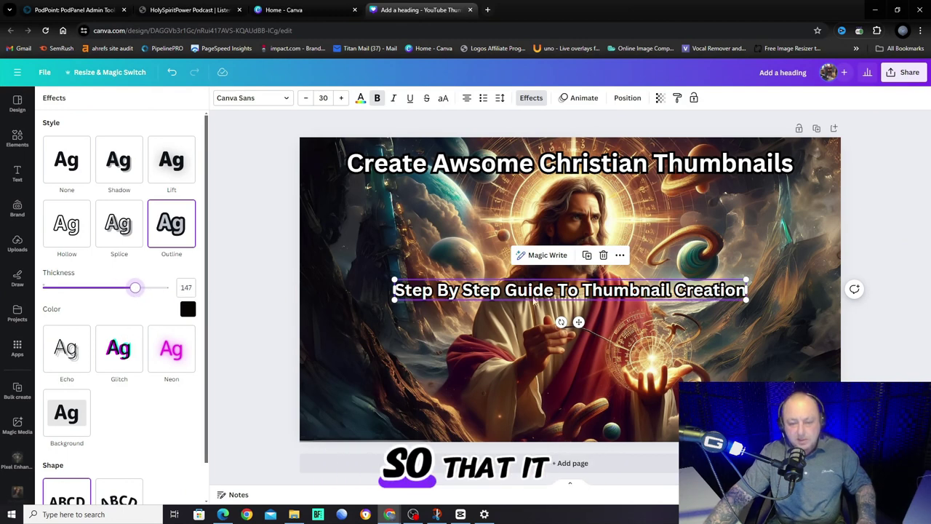
left_click_drag(567, 293, 568, 406)
left_click(803, 291)
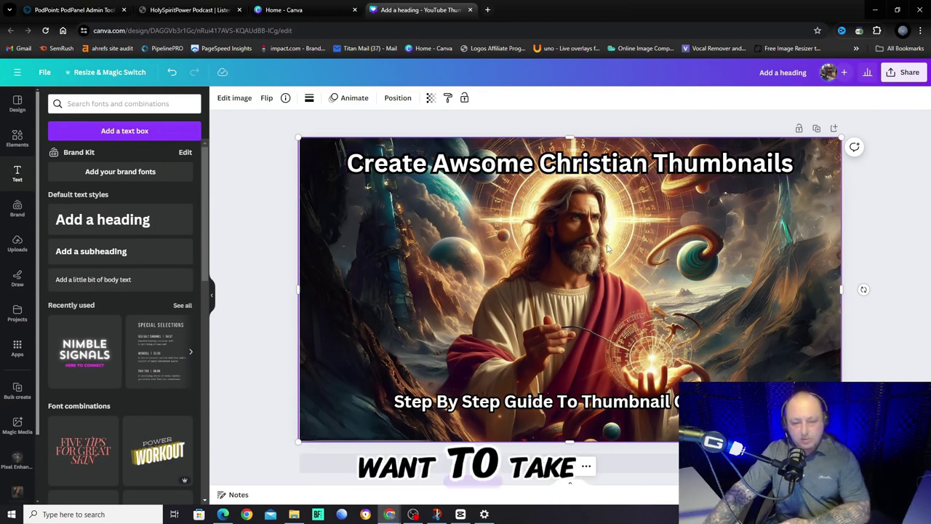
Step: Download the design as a 1,280 × 720 px PNG and add the downloaded "Add a heading (2).png" to the uploads
left_click(896, 75)
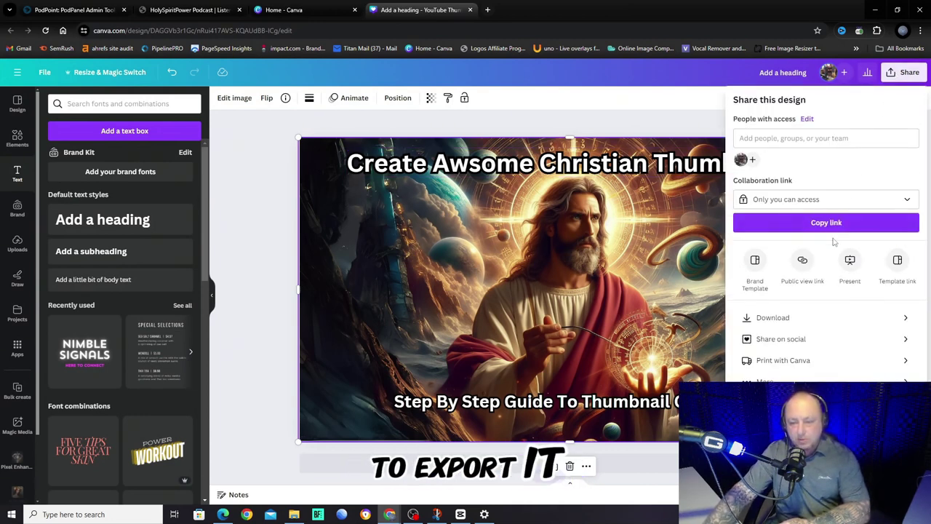
left_click(792, 316)
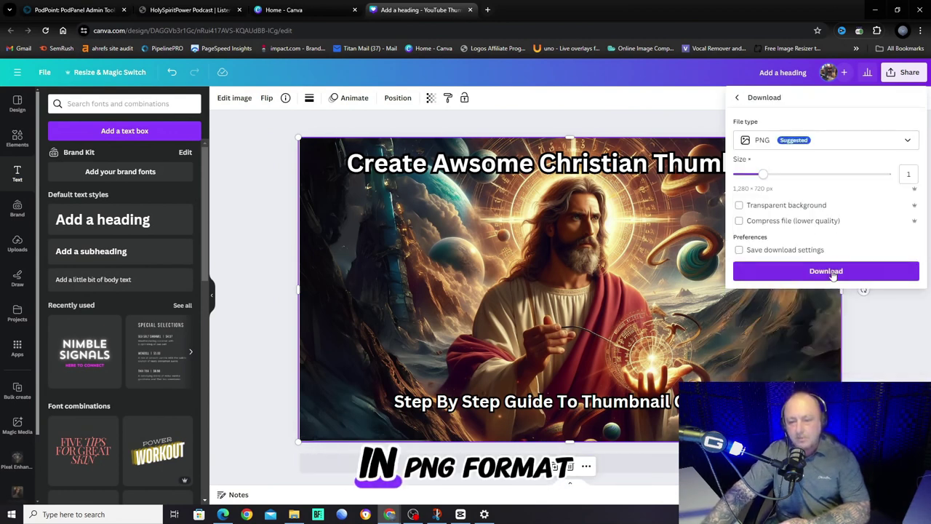
left_click(838, 274)
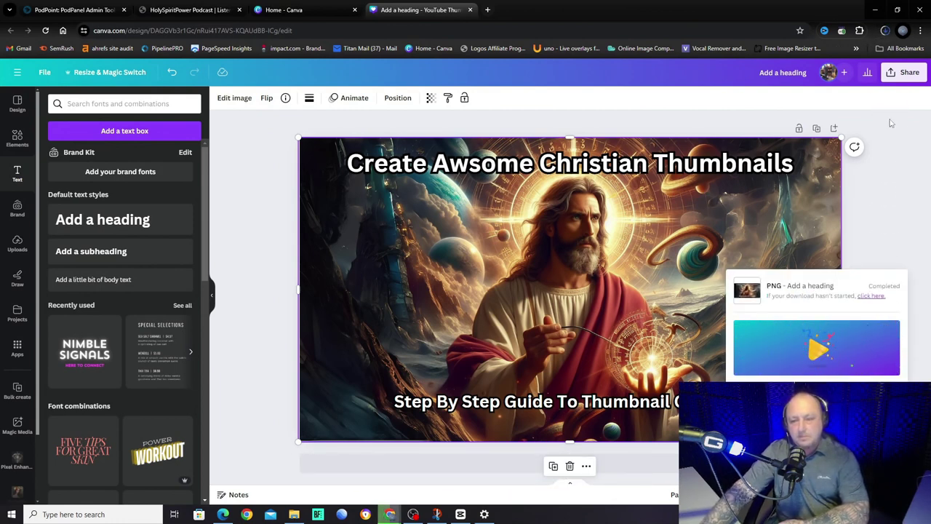
left_click(884, 31)
left_click_drag(799, 53, 104, 235)
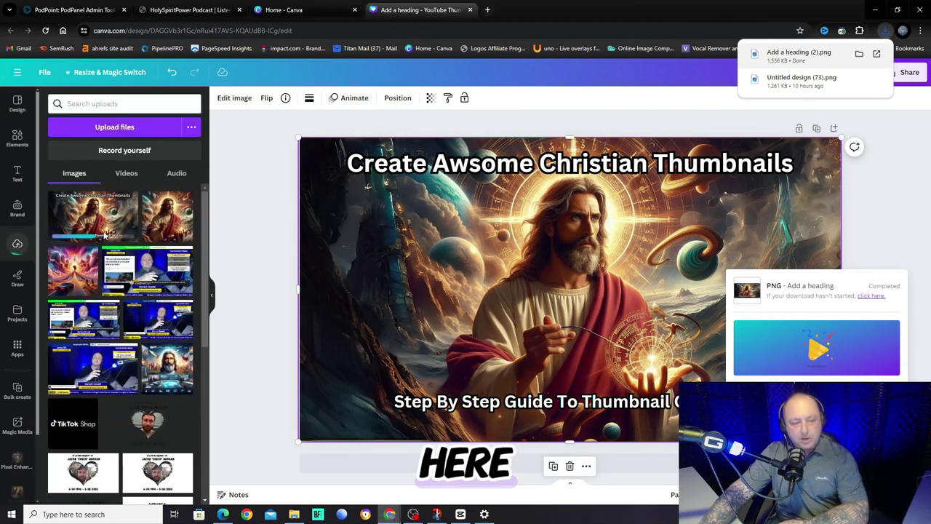
Step: Delete the background image, heading and subheading from the page, and fill the page with the uploaded flattened thumbnail
right_click(728, 231)
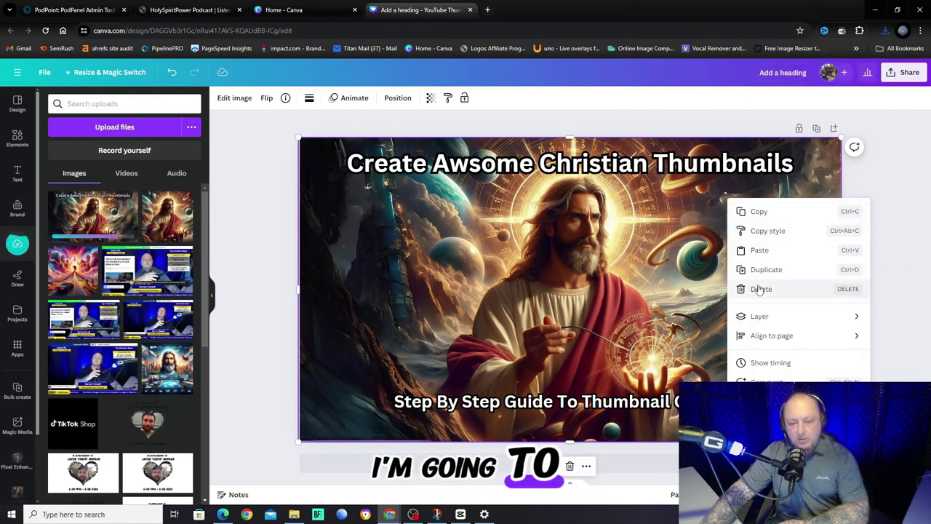
left_click(757, 288)
right_click(770, 165)
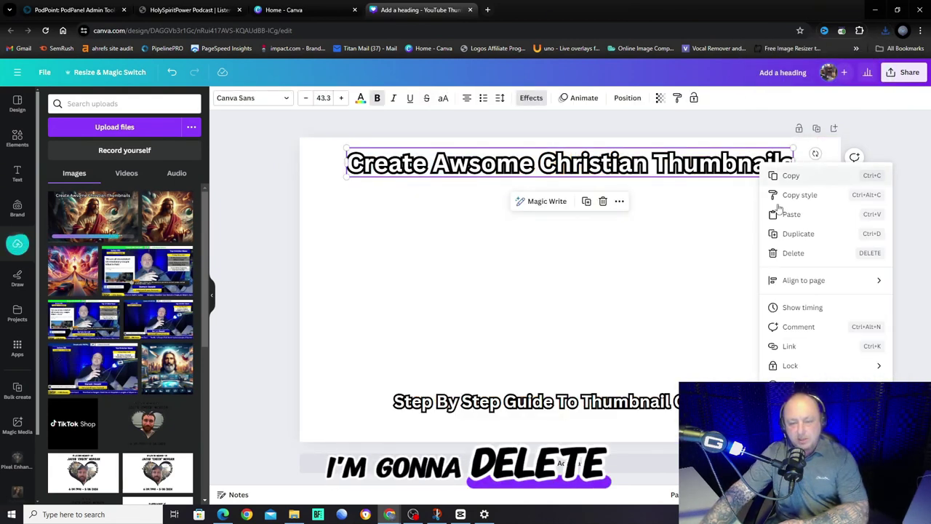
left_click(789, 252)
right_click(664, 398)
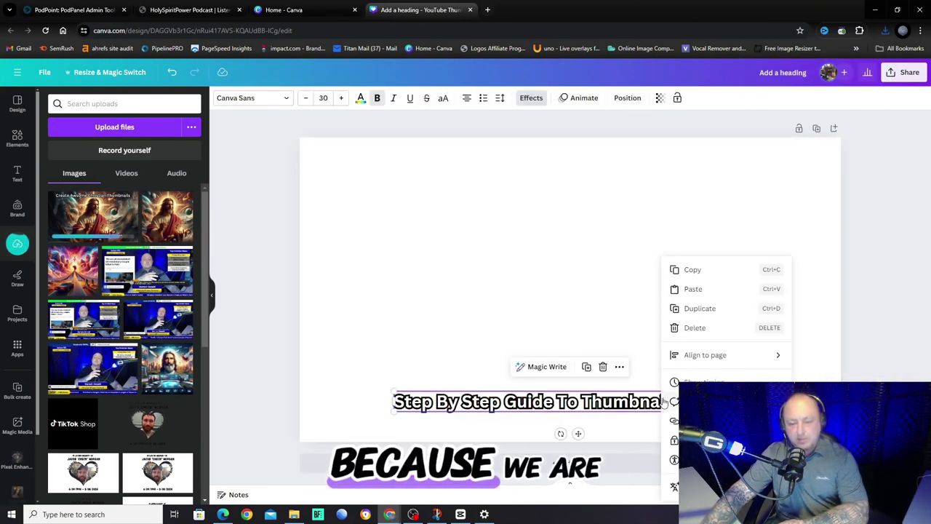
left_click(696, 329)
left_click_drag(91, 217, 321, 157)
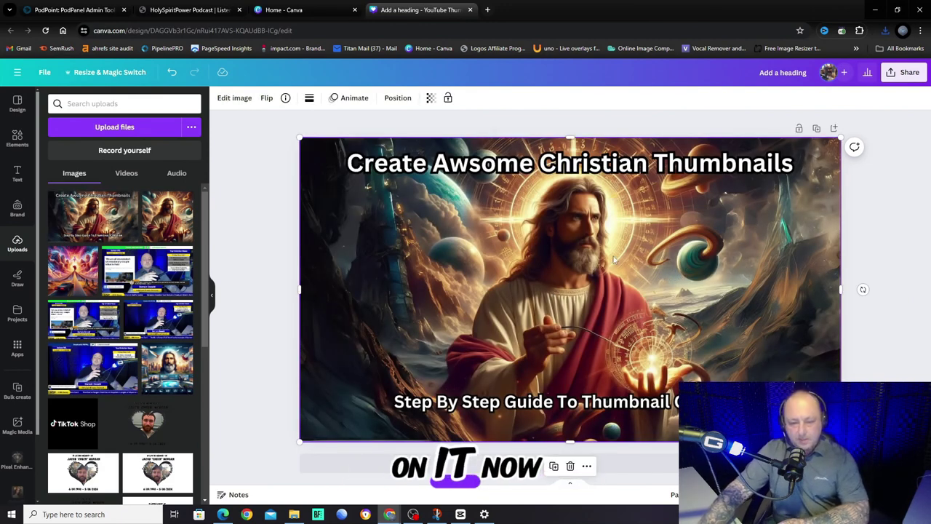
Step: Enhance the flattened thumbnail with Pixel Enhancer and replace the page image with the enhanced version
scroll(23, 330, "down", 2)
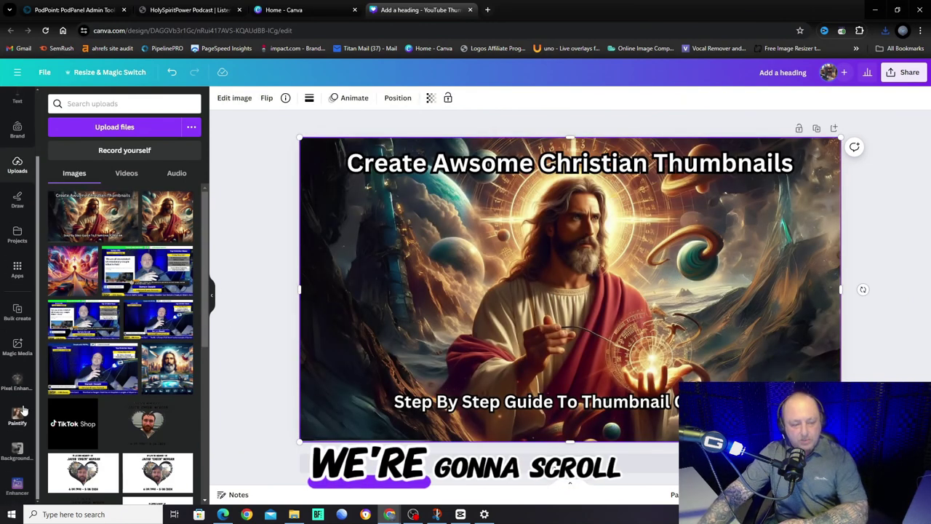
left_click(18, 380)
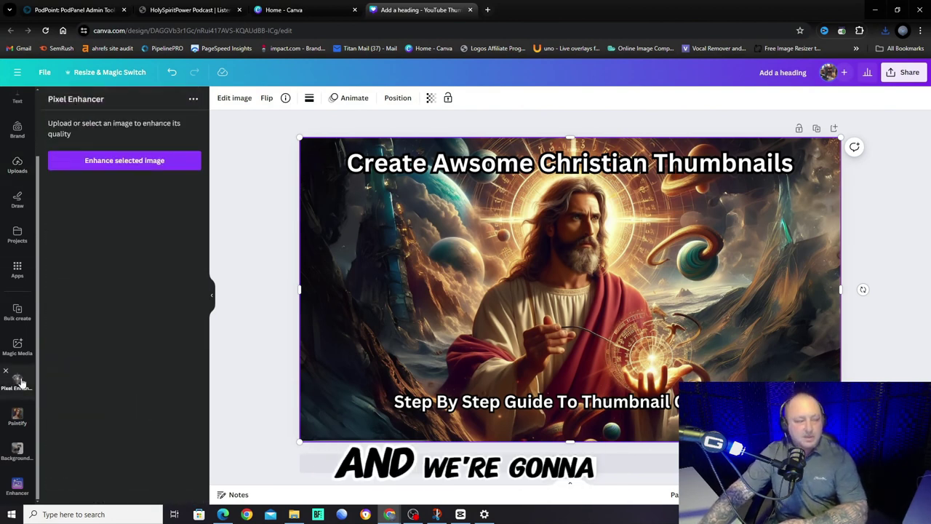
left_click(141, 163)
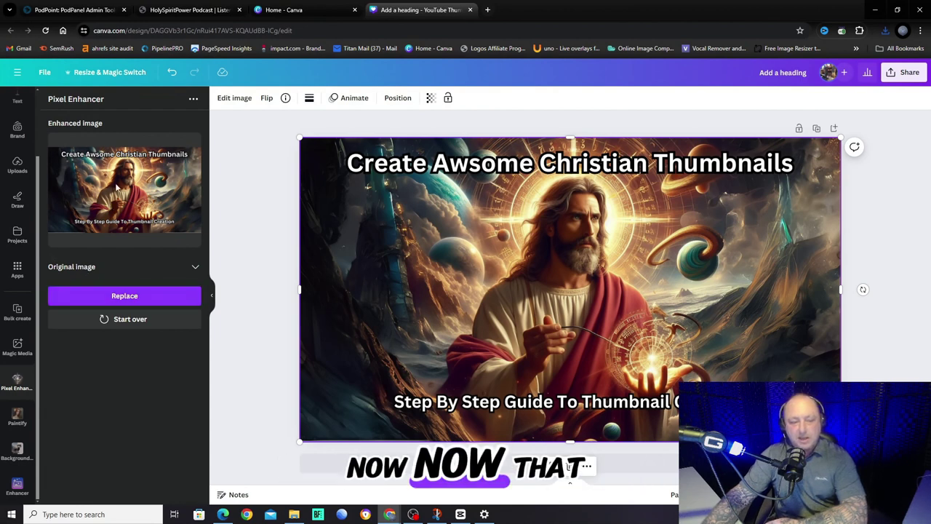
left_click(149, 297)
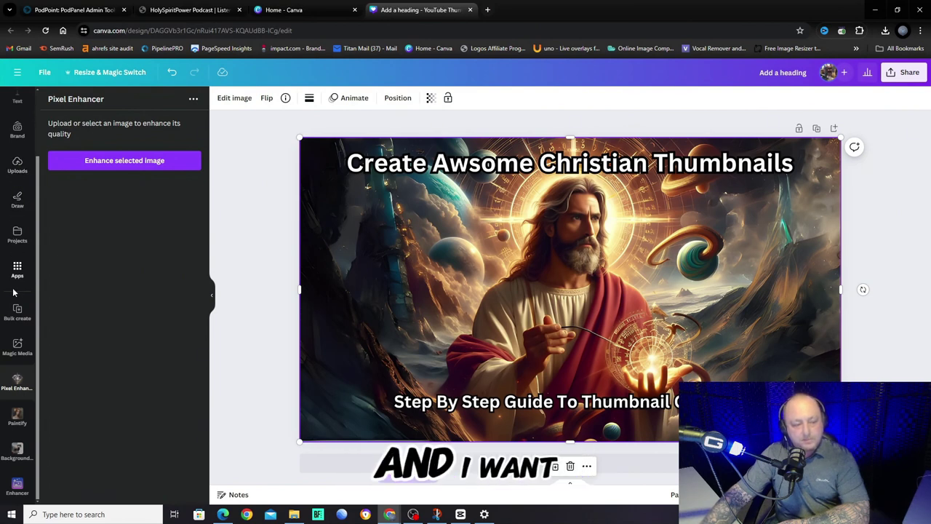
Step: Add a subheading text box and move it to the dark area of the thumbnail left of Jesus's head
scroll(15, 218, "up", 1)
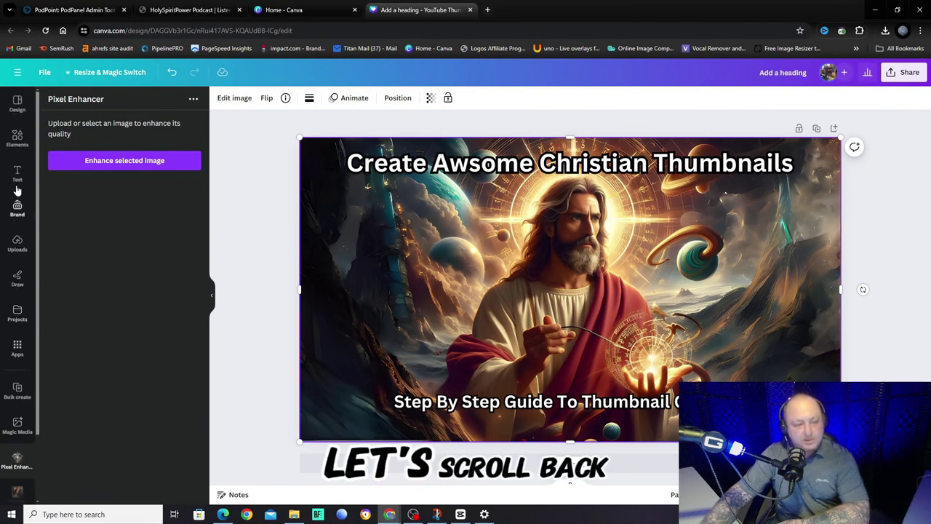
left_click(18, 175)
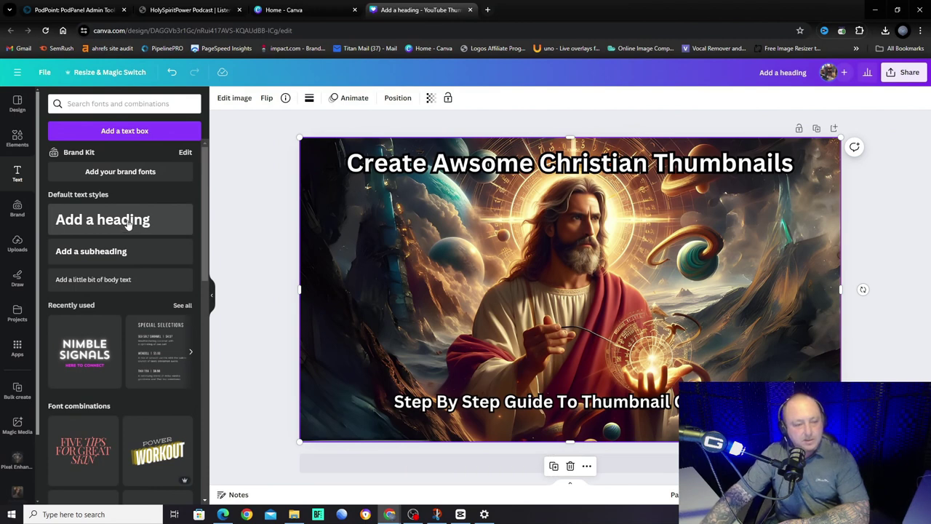
left_click(138, 258)
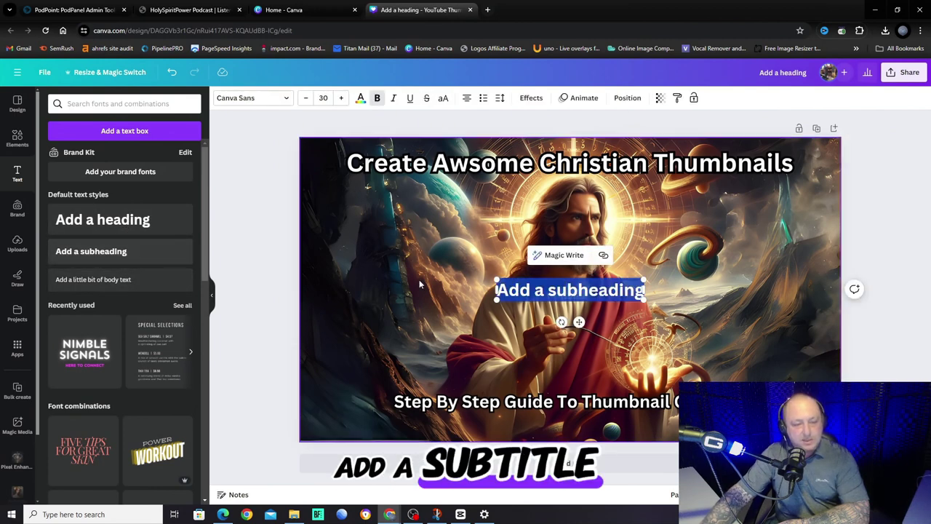
left_click(597, 290)
left_click_drag(596, 291, 430, 226)
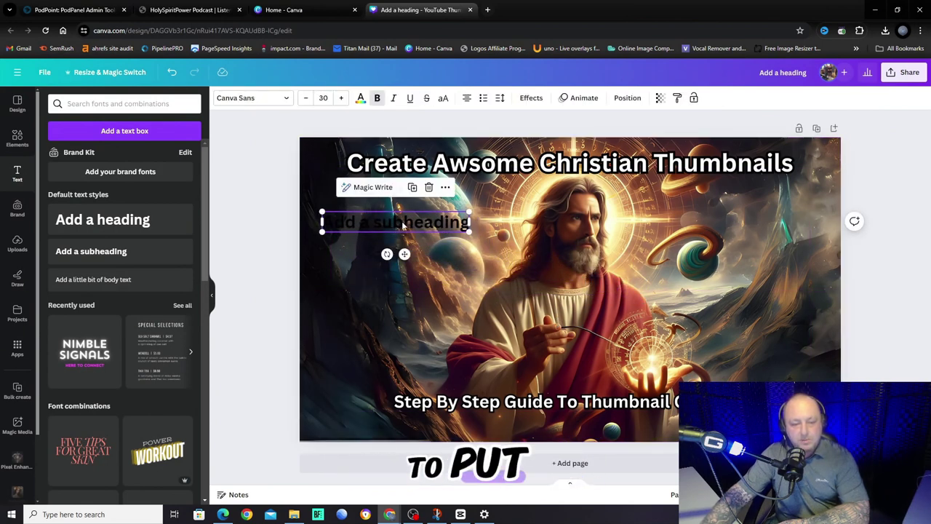
Step: Replace the new subheading's placeholder text with "These 5 Steps will Change your youtube Experience"
double_click(402, 225)
type("These")
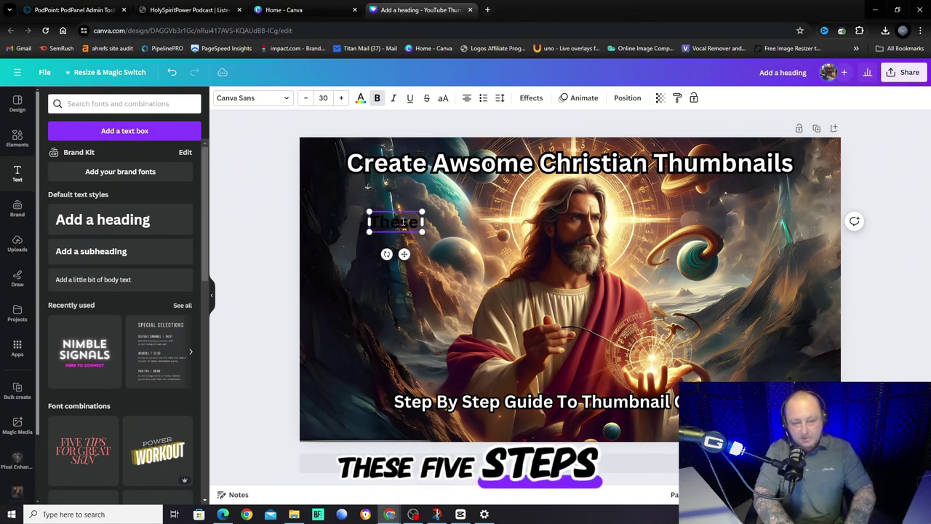
type(" 5 Steps will Change")
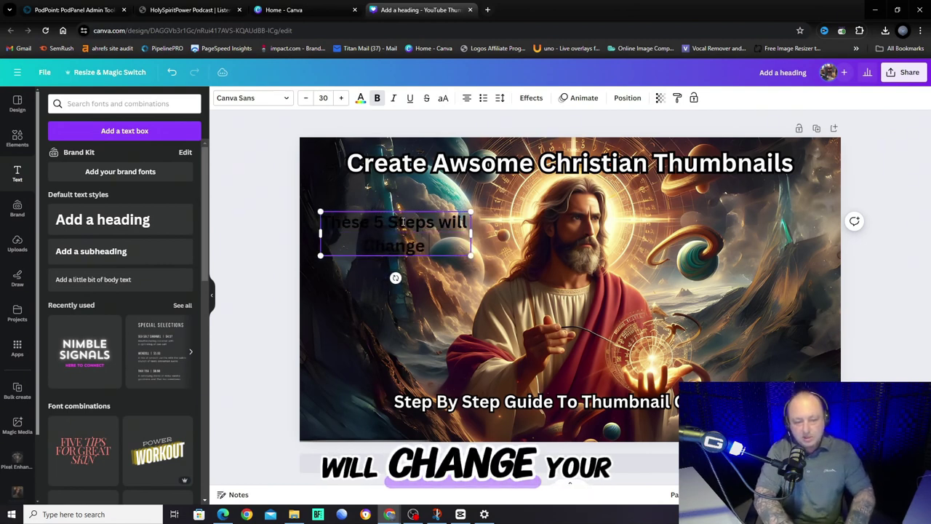
type(" your youtub")
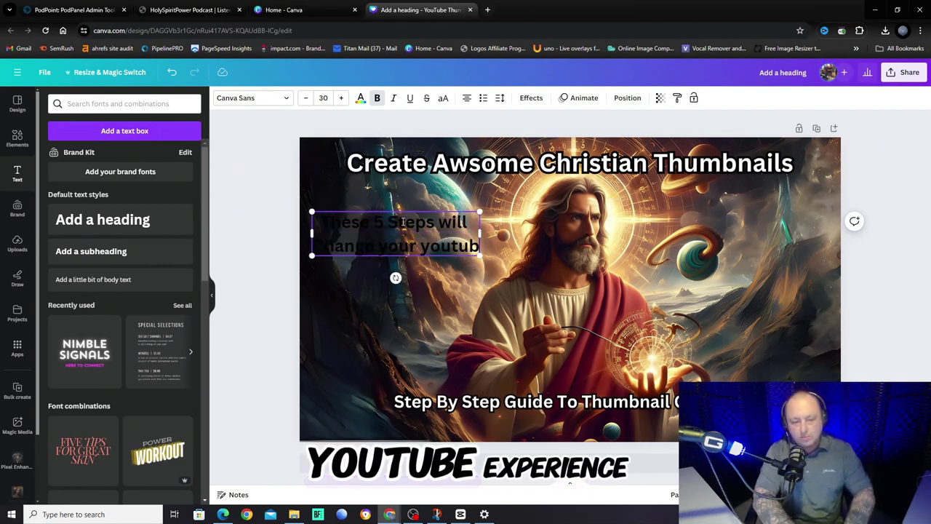
type("e Experience")
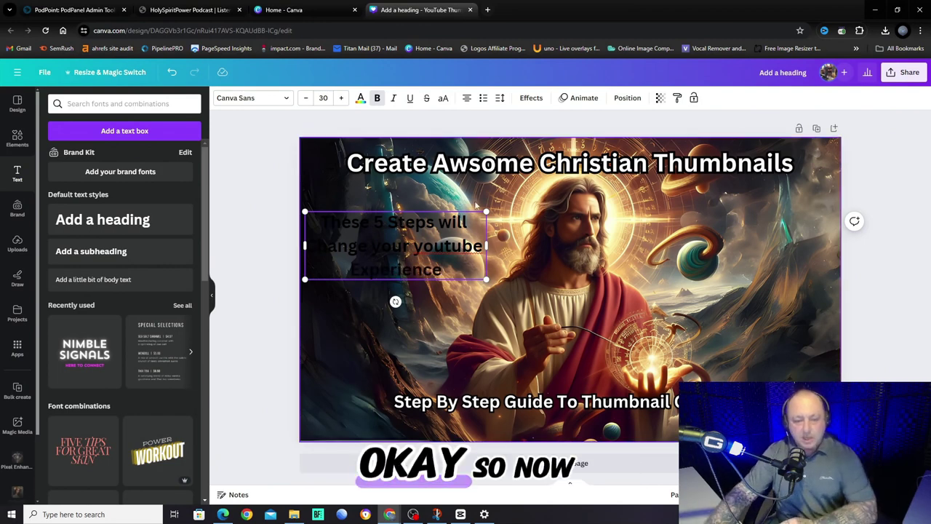
Step: Apply the Outline text effect in white to the "These 5 Steps" subheading
left_click(531, 98)
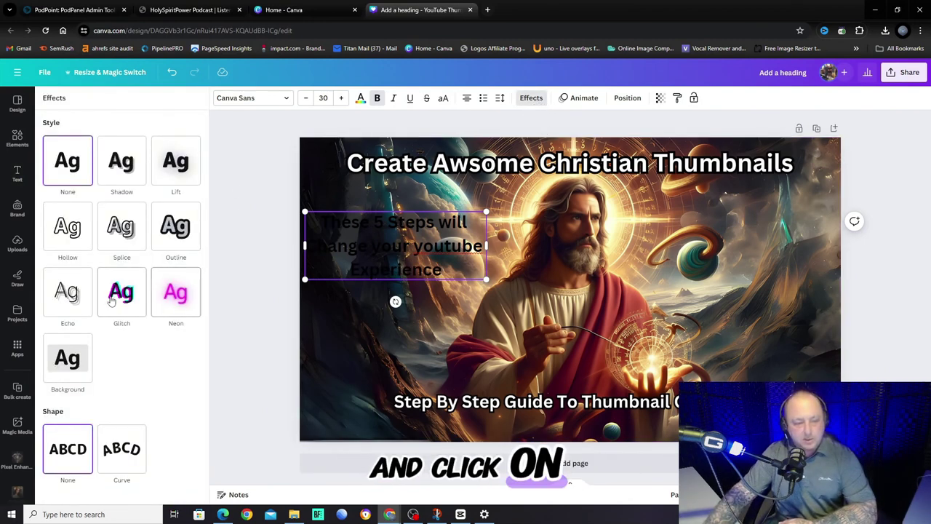
left_click(171, 223)
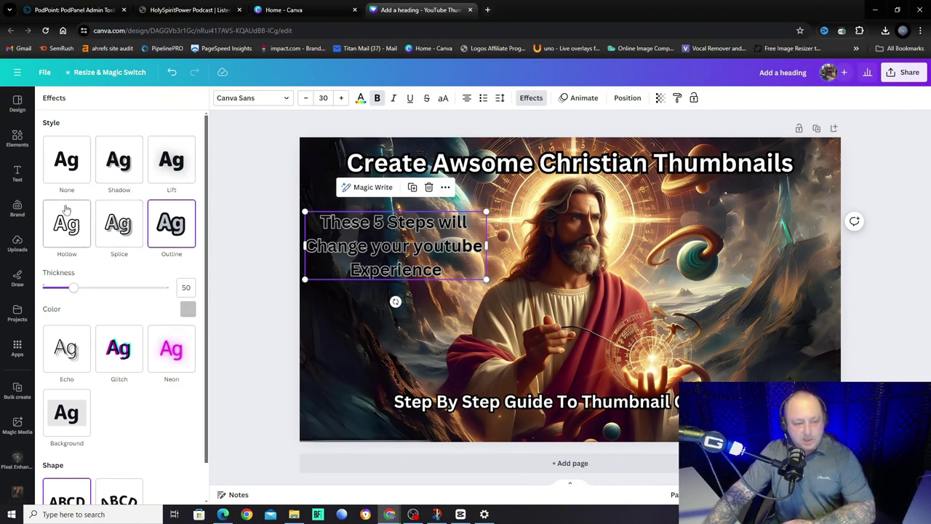
left_click(187, 309)
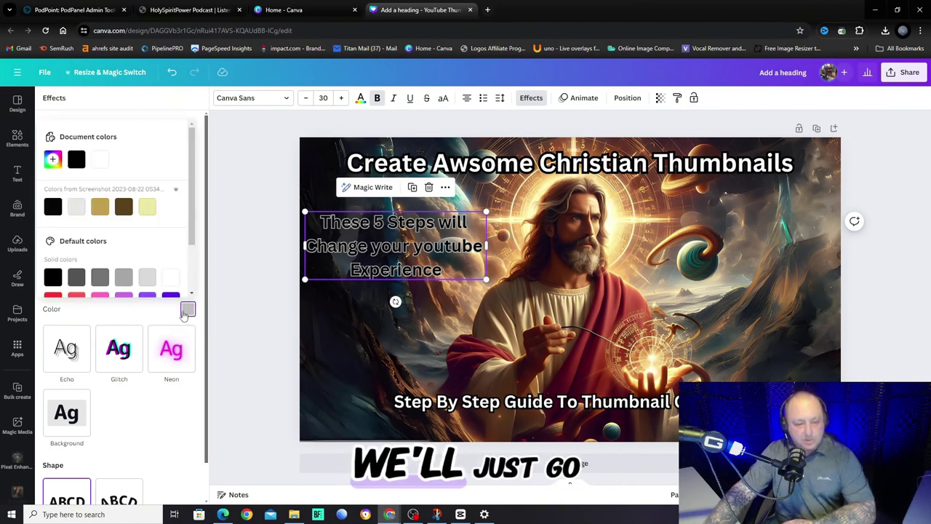
left_click(170, 278)
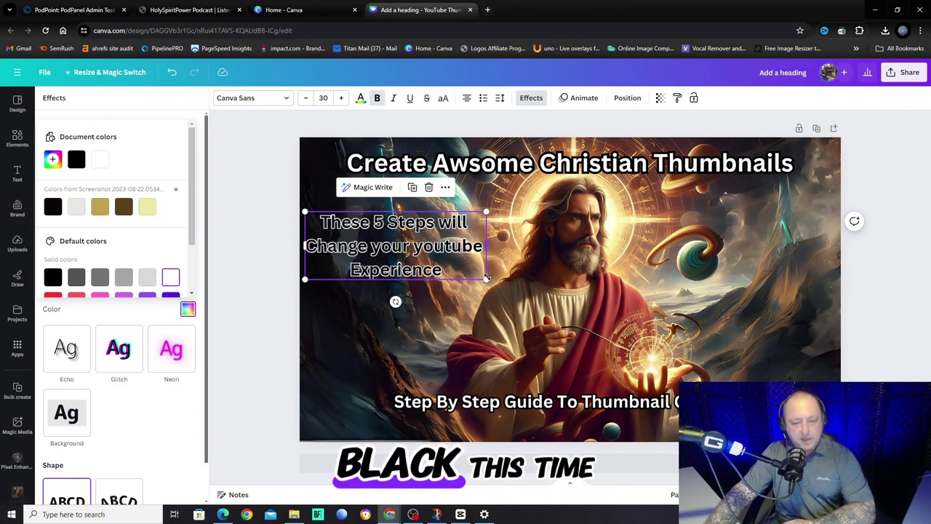
Step: Set the "These 5 Steps" outline thickness to 98, scale the text to size 32.9, and place it left of Jesus's chest
left_click_drag(485, 277, 522, 304)
left_click_drag(439, 238, 442, 249)
left_click_drag(79, 290, 105, 296)
left_click_drag(414, 268, 416, 258)
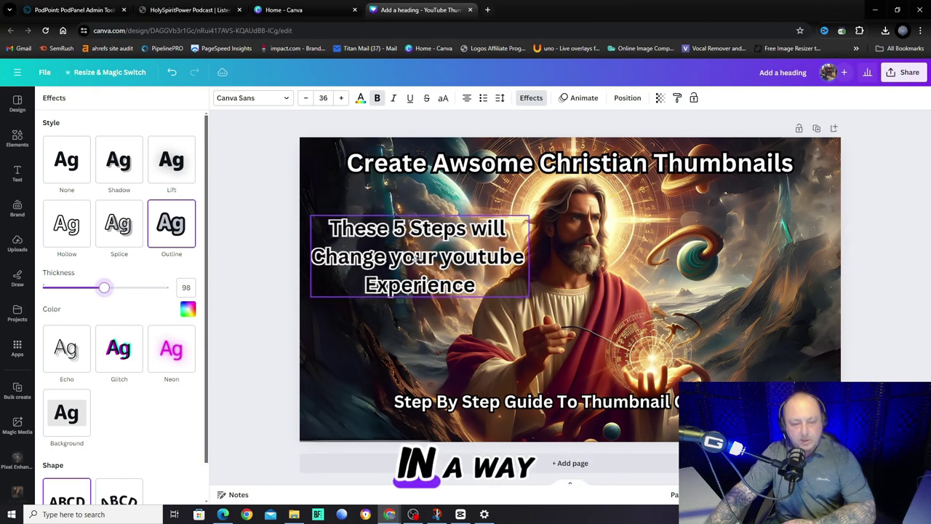
left_click_drag(528, 296, 509, 289)
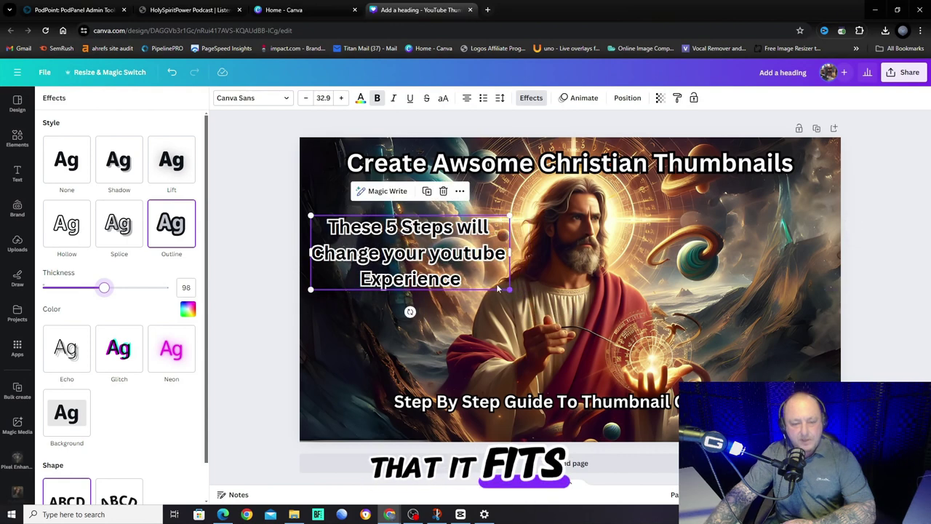
left_click_drag(428, 267, 449, 306)
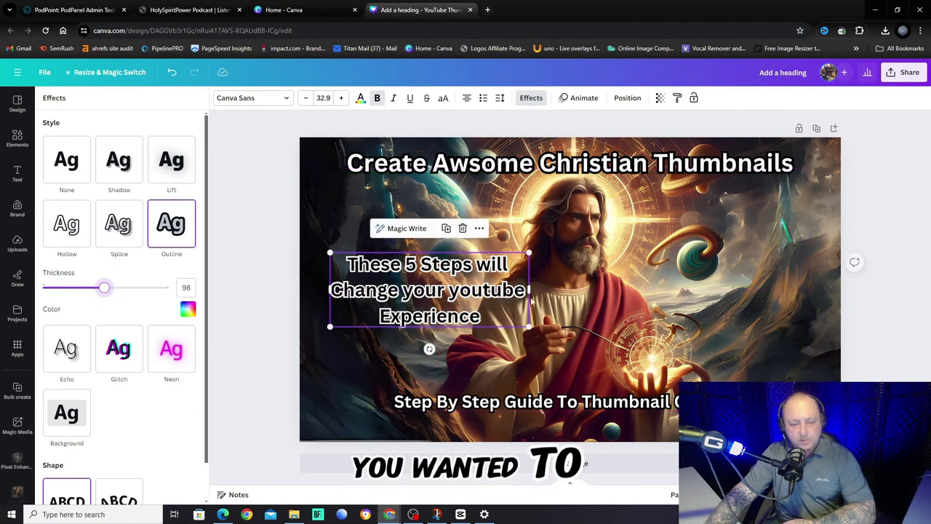
left_click(644, 279)
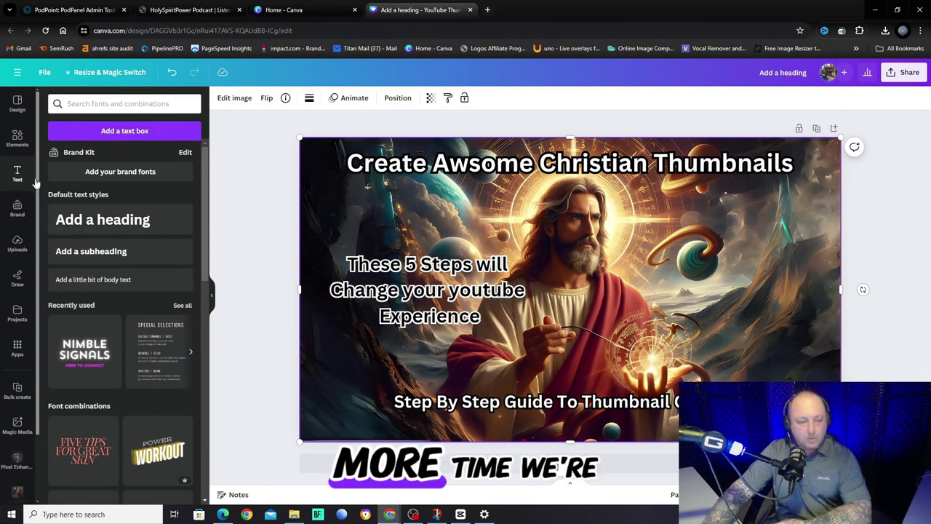
left_click(103, 219)
left_click(636, 252)
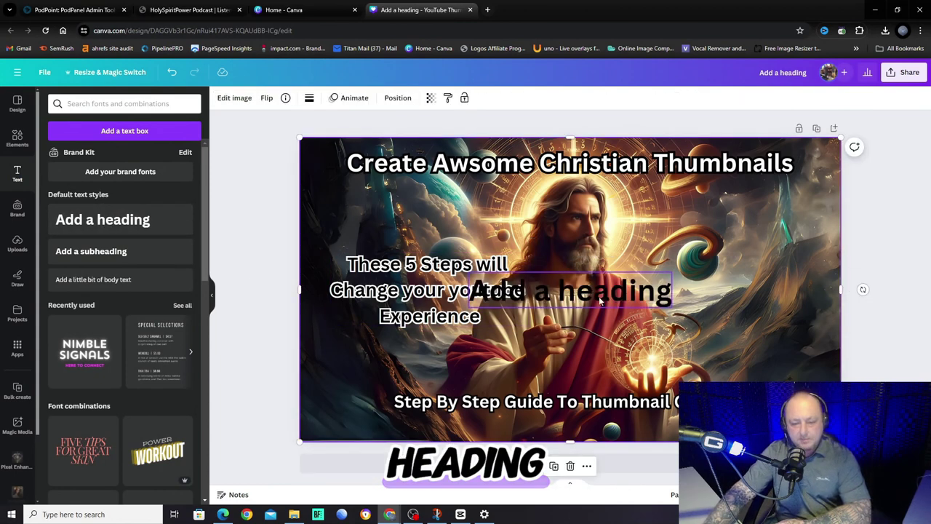
left_click(602, 291)
key("Delete")
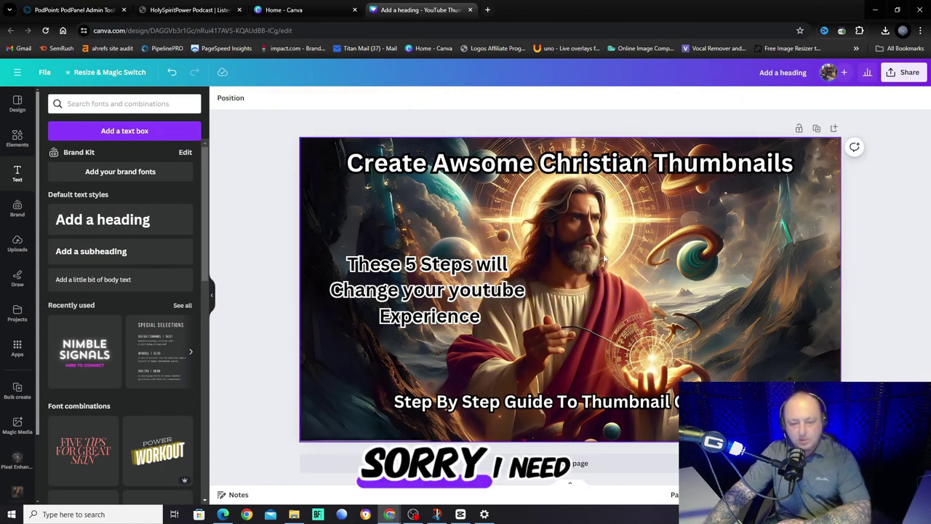
Step: Add a second subheading reading "Get More Clicks and More Views" and place it to the right of Jesus's shoulder
left_click(128, 255)
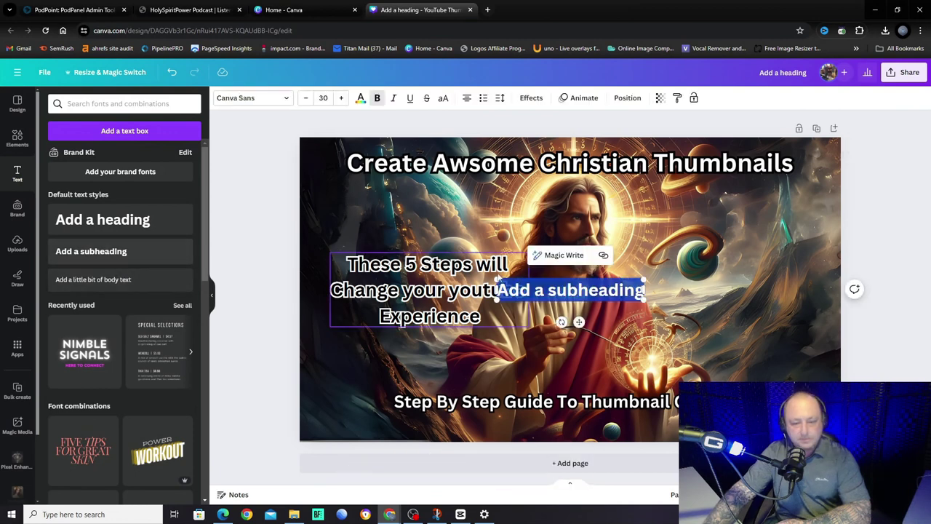
left_click_drag(600, 288, 777, 282)
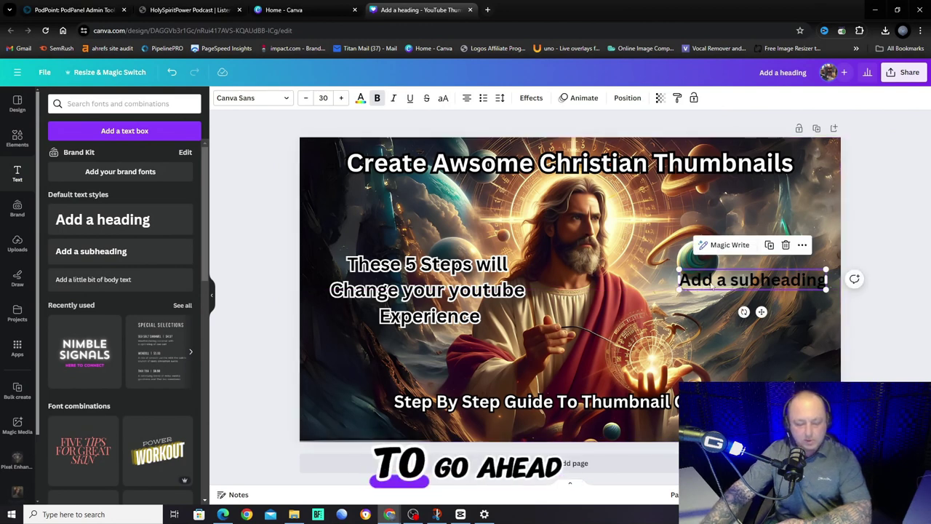
double_click(740, 283)
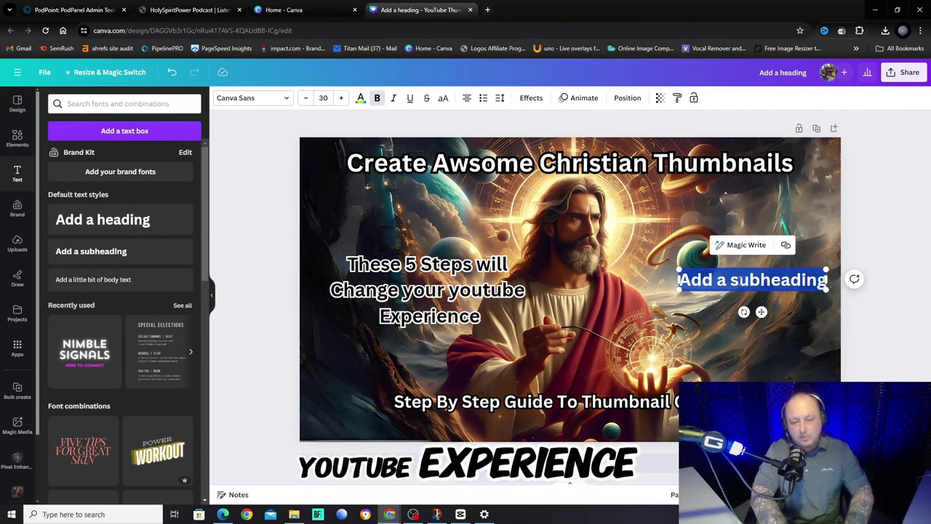
type("G")
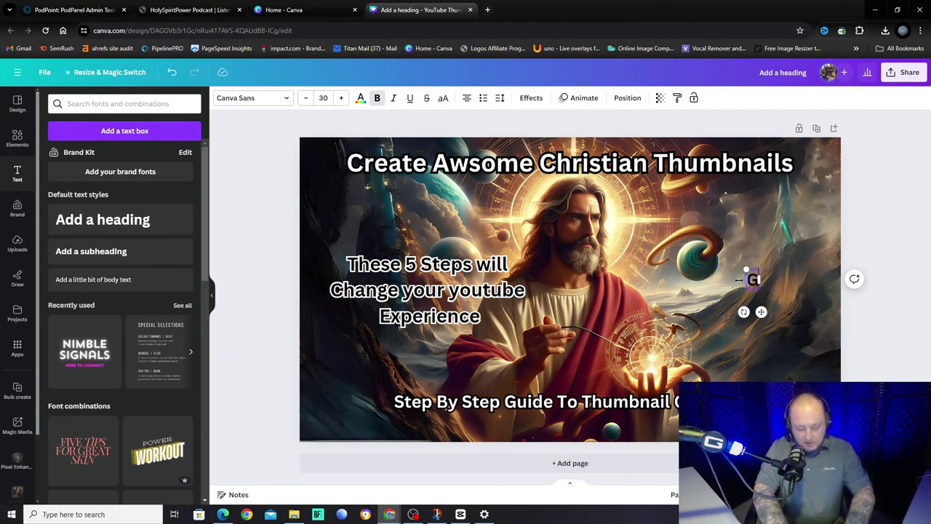
type("et More")
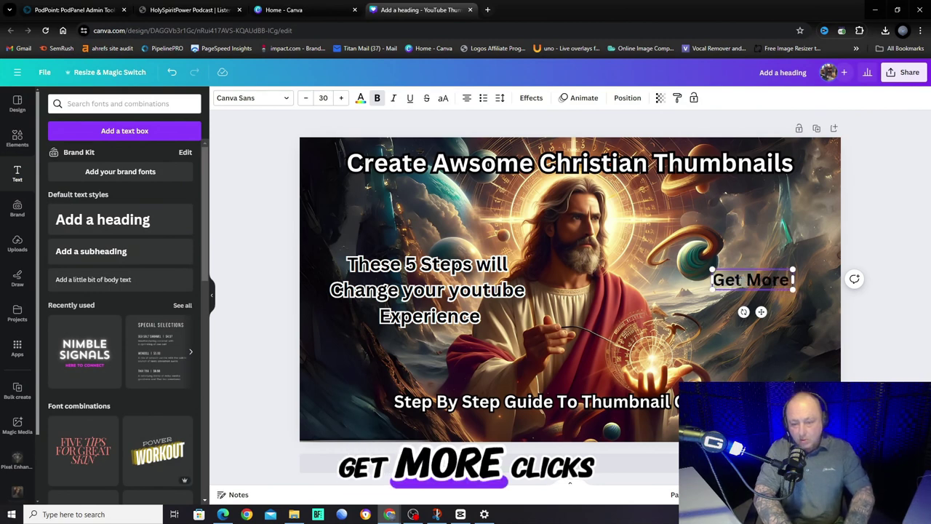
type(" Clicks and")
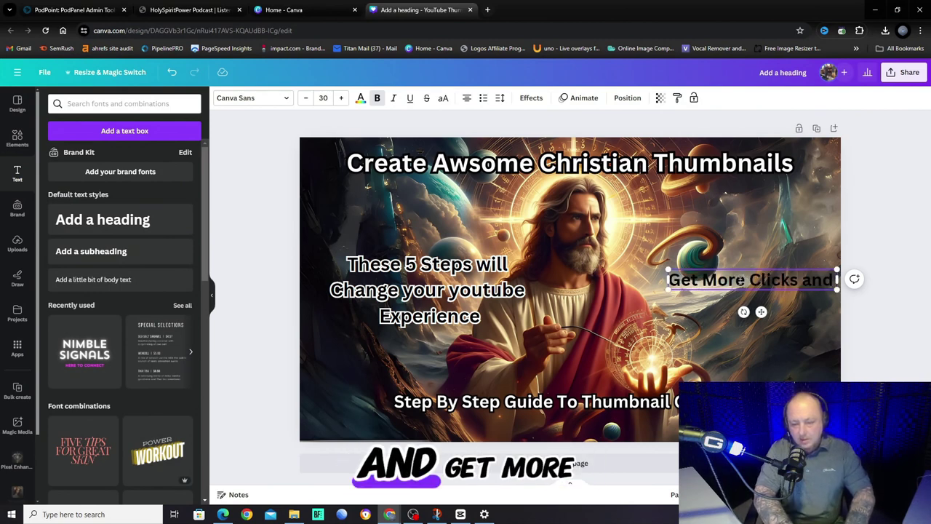
type(" More Views")
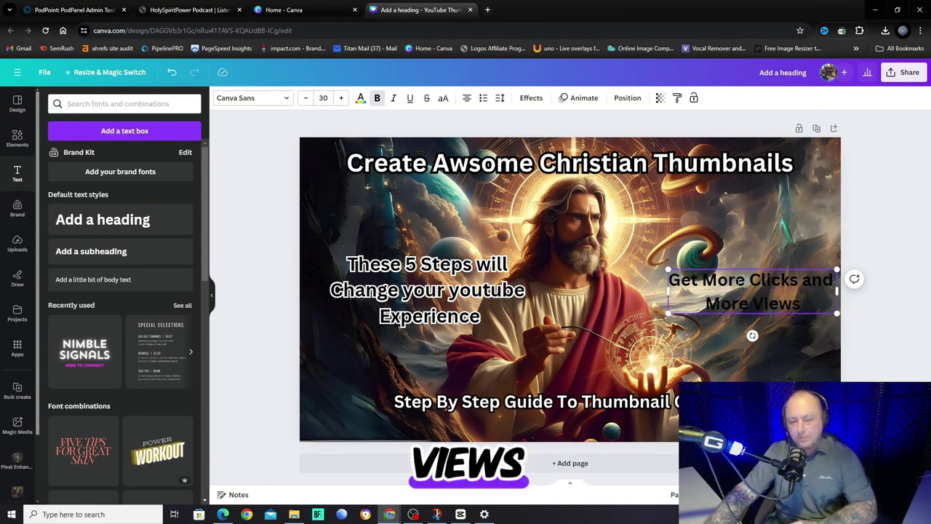
left_click(740, 258)
left_click_drag(731, 280, 705, 264)
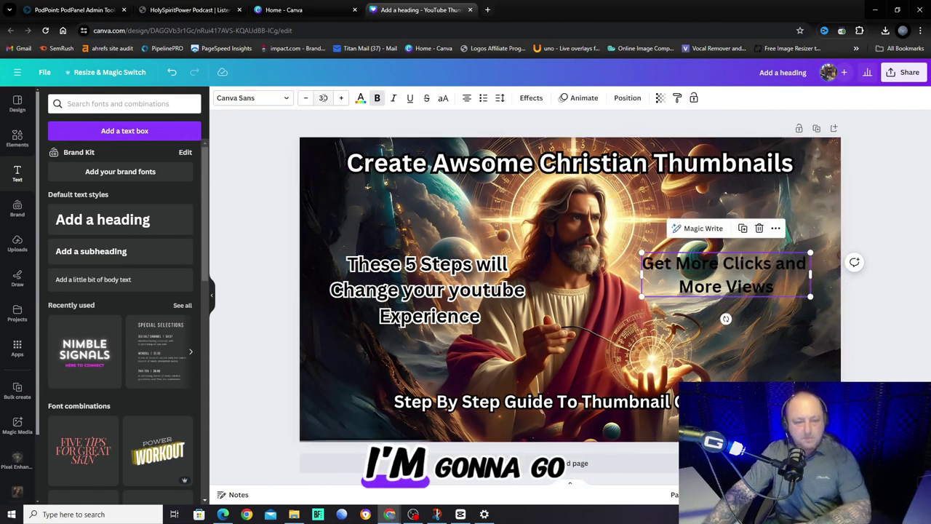
Step: Apply the Outline text effect in white to the "Get More Clicks and More Views" subheading
left_click(531, 100)
left_click(175, 232)
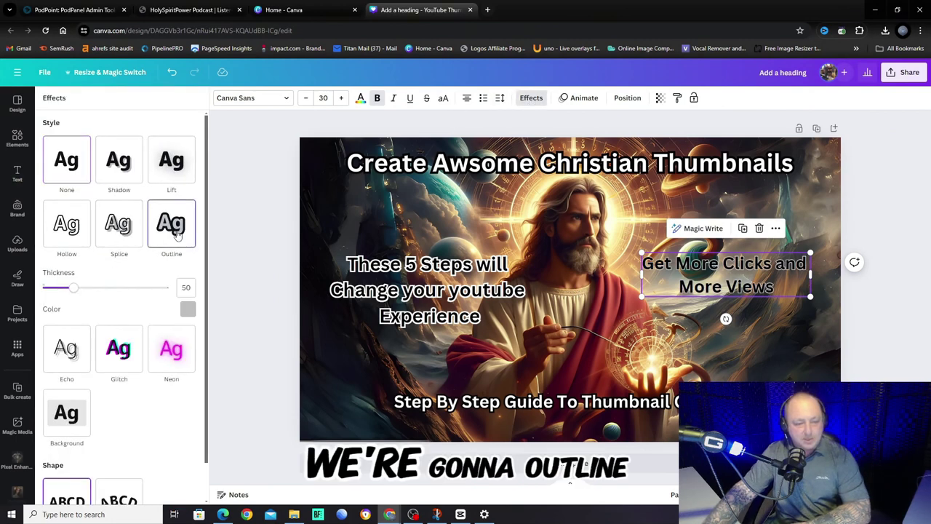
left_click(188, 309)
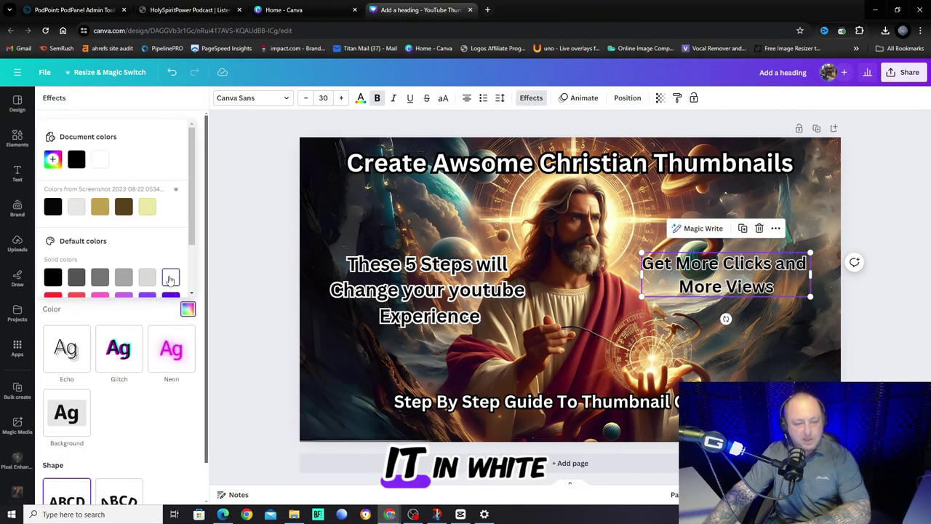
left_click(170, 278)
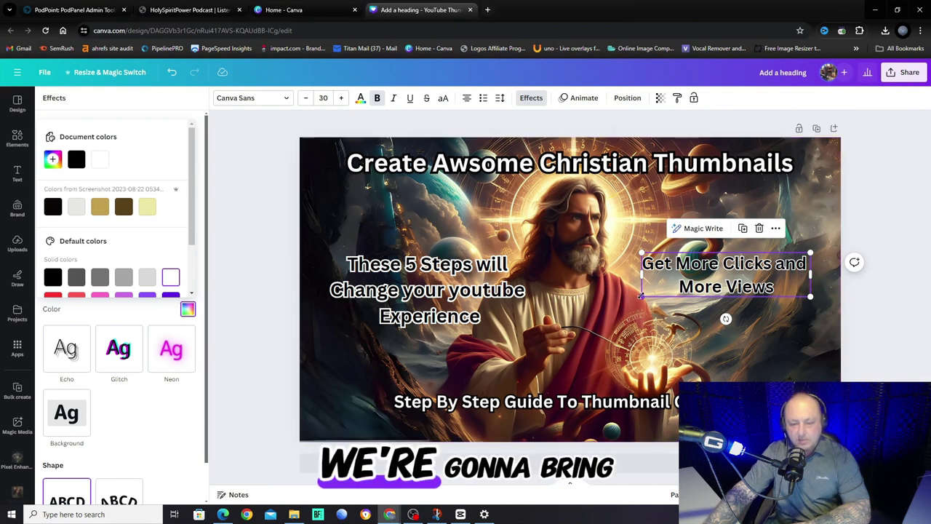
Step: Enlarge the "Get More Clicks" text to size 38.5, set its outline thickness to 120, and move it near the thumbnail's right edge
left_click_drag(642, 296, 594, 308)
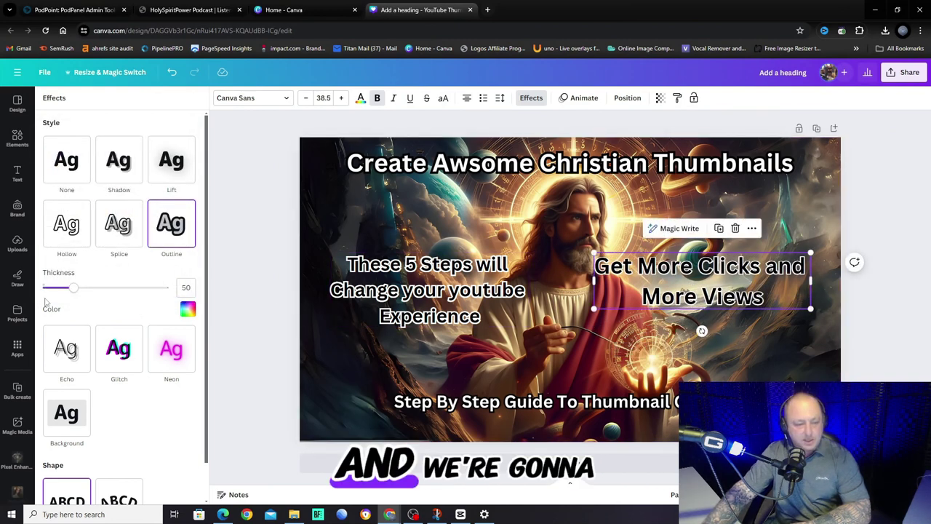
left_click_drag(73, 290, 119, 292)
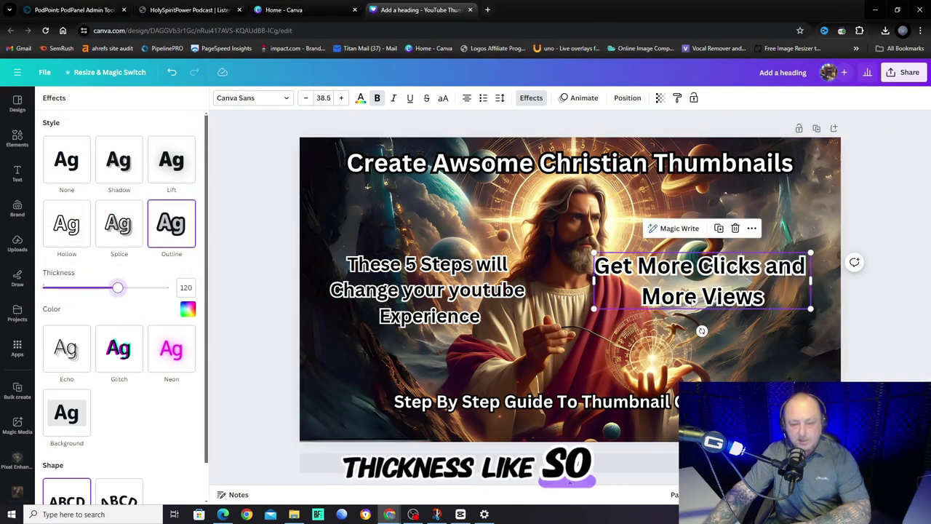
left_click_drag(692, 301, 727, 295)
left_click(882, 253)
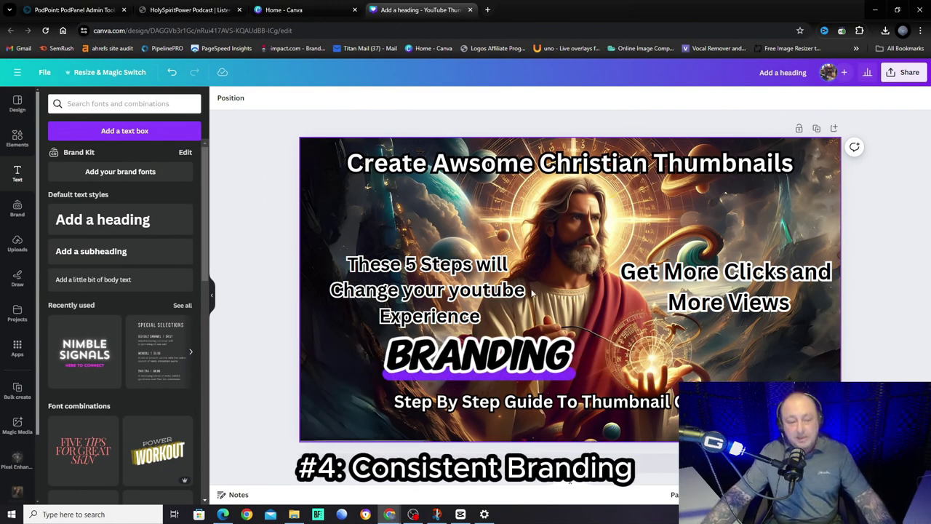
Step: Find the round HolySpiritPower dove logo among the uploaded images and place it in the thumbnail's lower-right area
left_click(18, 247)
scroll(127, 374, "down", 10)
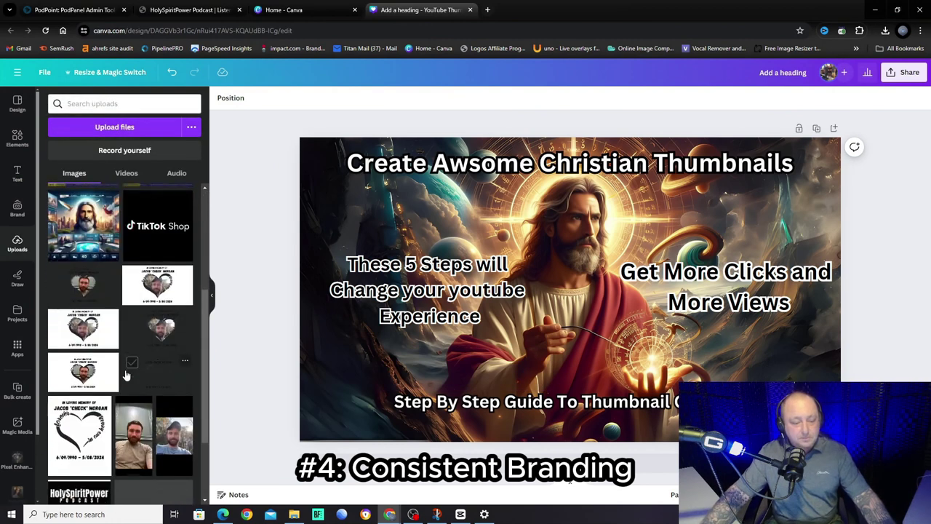
scroll(148, 349, "down", 5)
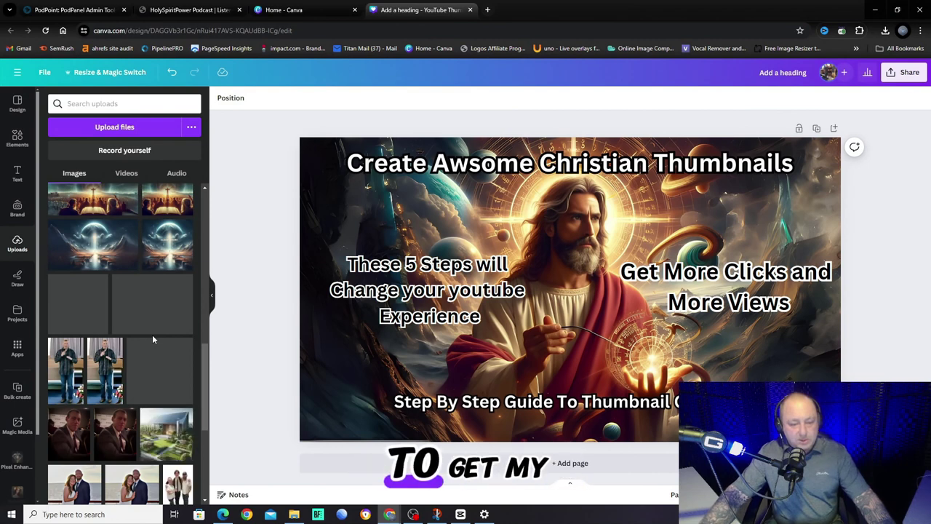
scroll(153, 336, "down", 2)
scroll(153, 335, "down", 4)
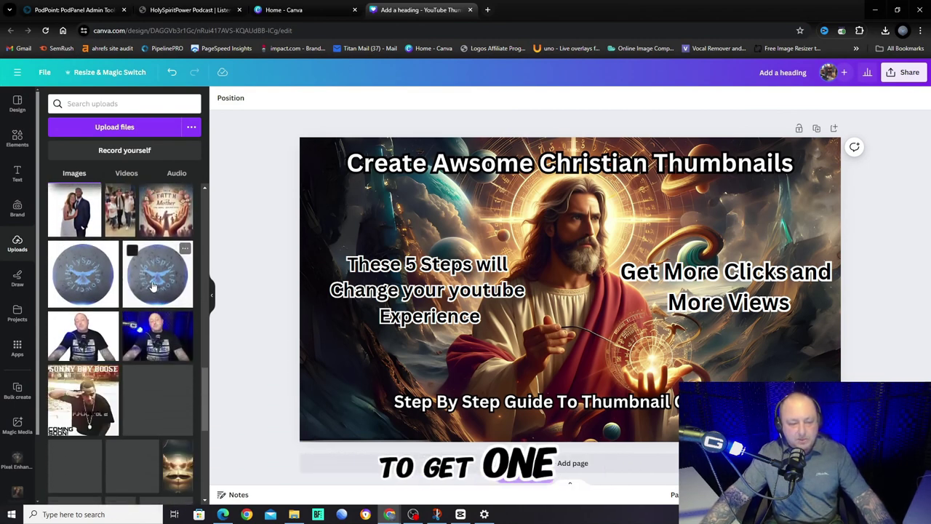
left_click_drag(152, 286, 771, 366)
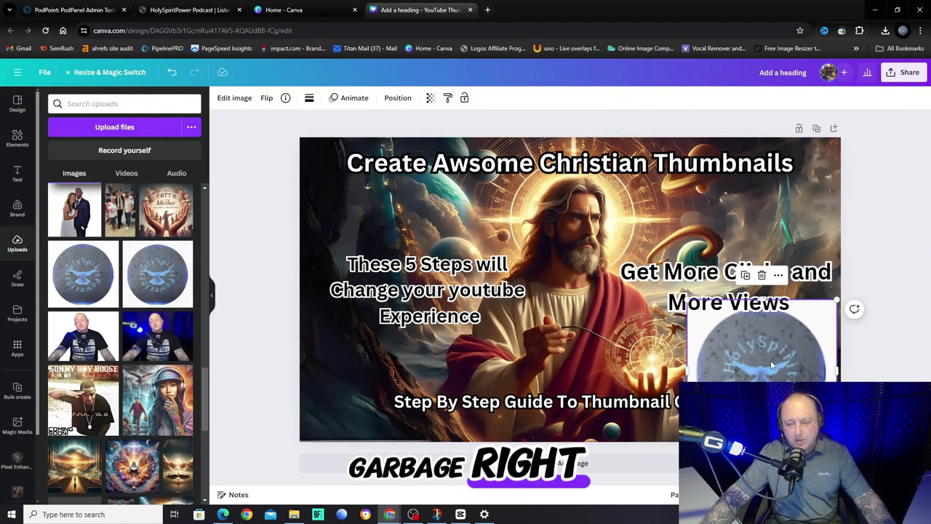
Step: Enhance the dove logo's quality with Pixel Enhancer and replace the original with the enhanced version
left_click(17, 460)
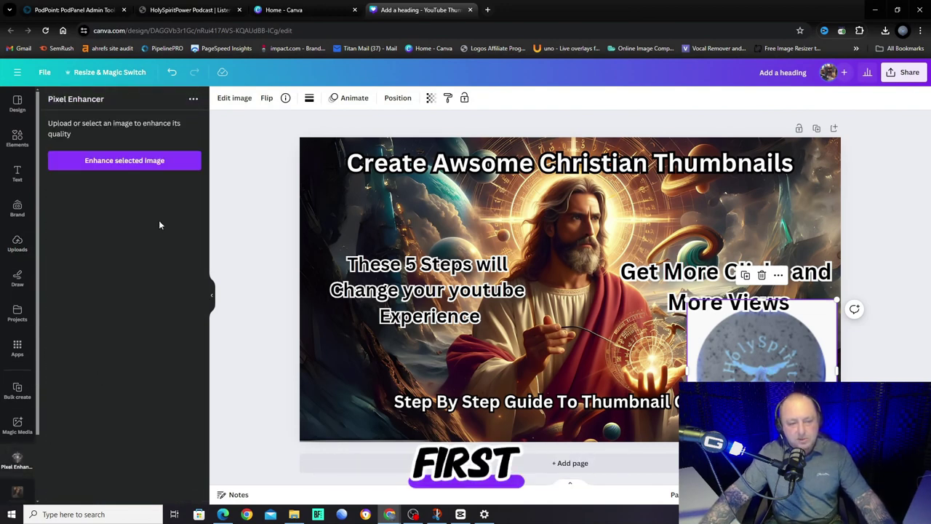
left_click(154, 163)
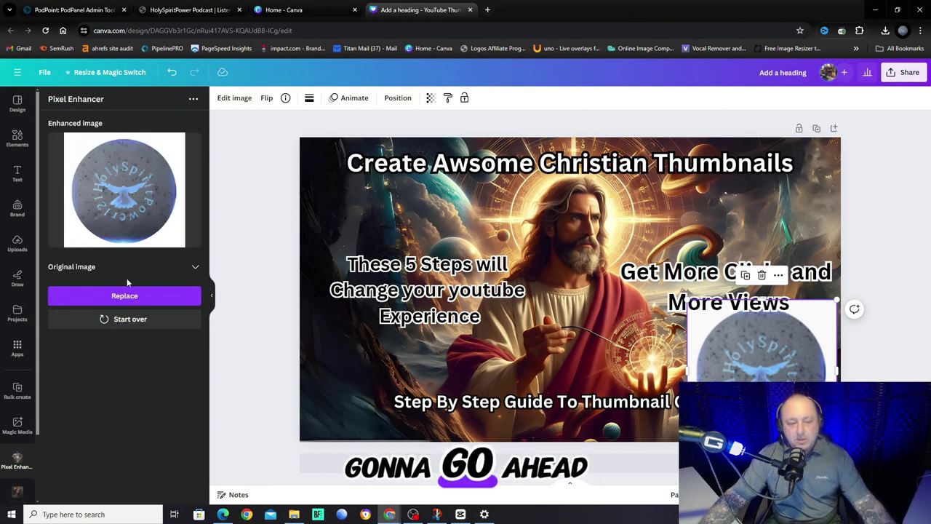
left_click(137, 298)
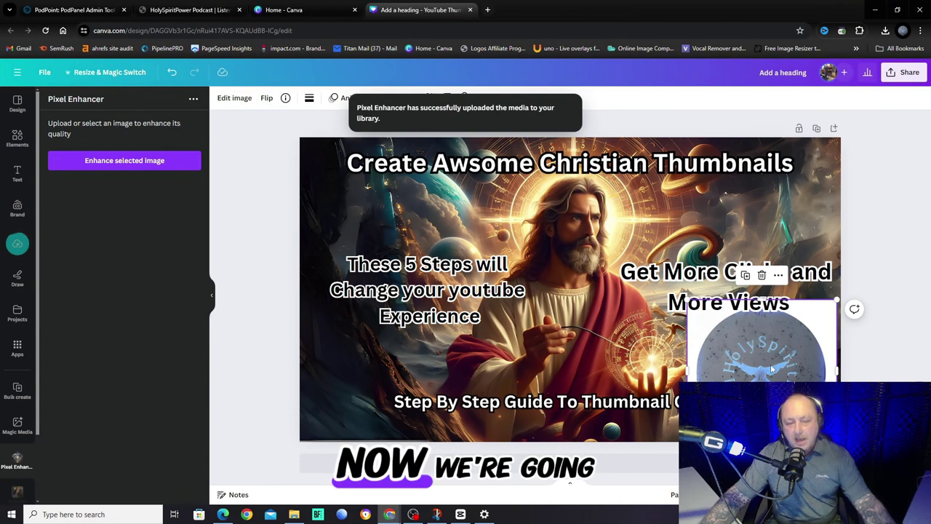
Step: Remove the dove logo's white background and shrink the logo to fit the thumbnail's lower-right corner
left_click(234, 99)
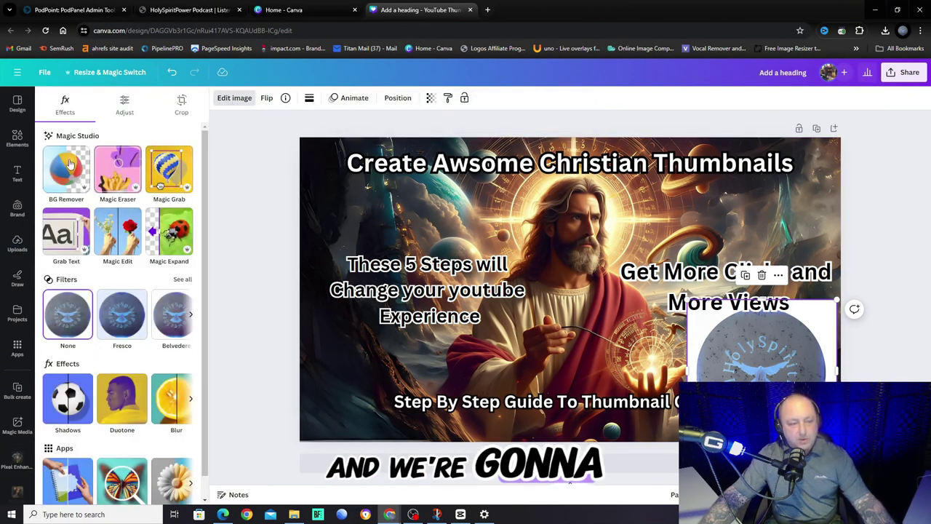
left_click(245, 99)
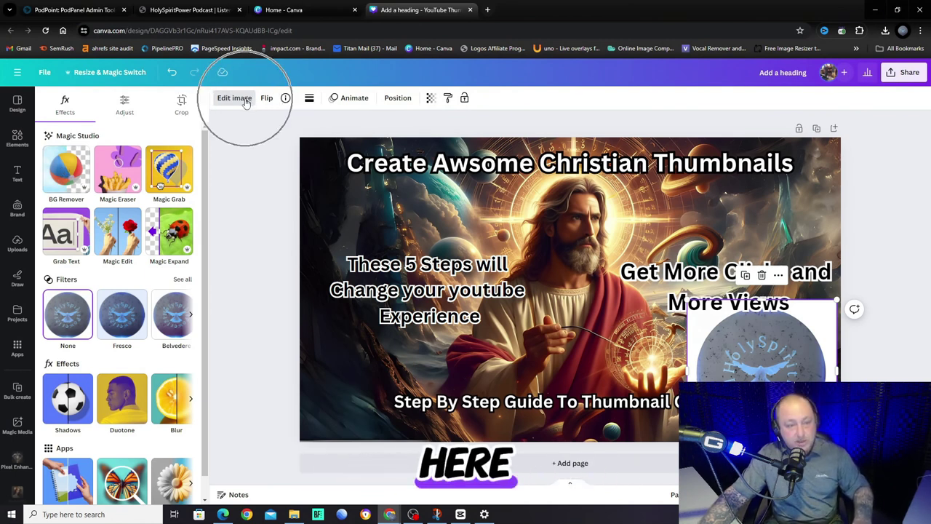
left_click(62, 169)
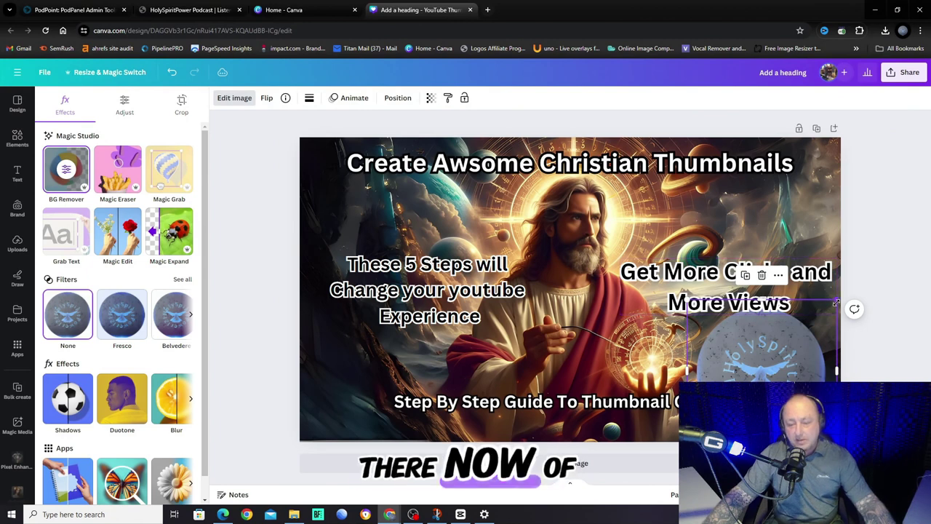
mouse_move(837, 299)
left_mouse_down()
mouse_move(783, 360)
mouse_move(761, 369)
mouse_move(809, 379)
left_mouse_up()
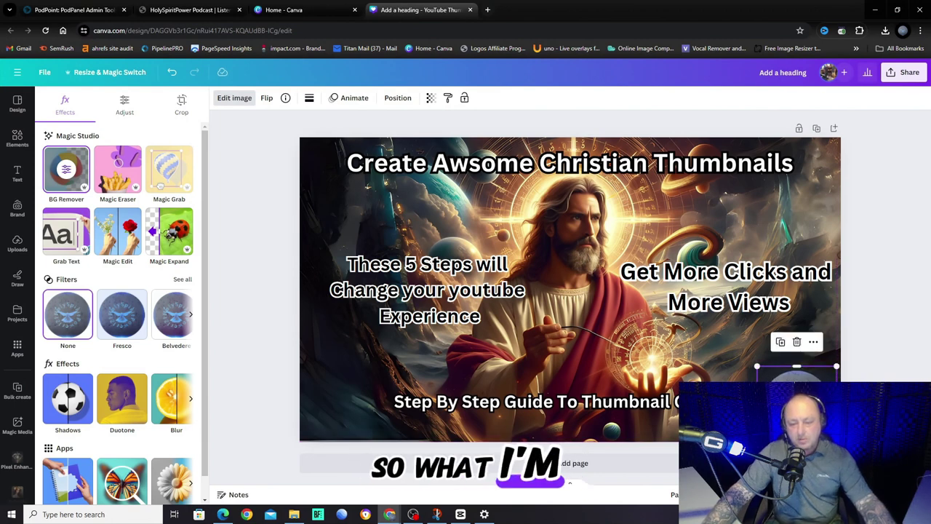
Step: Duplicate the dove logo, place the copy in the thumbnail's lower-left corner, and align the original level with it
key("ctrl+d")
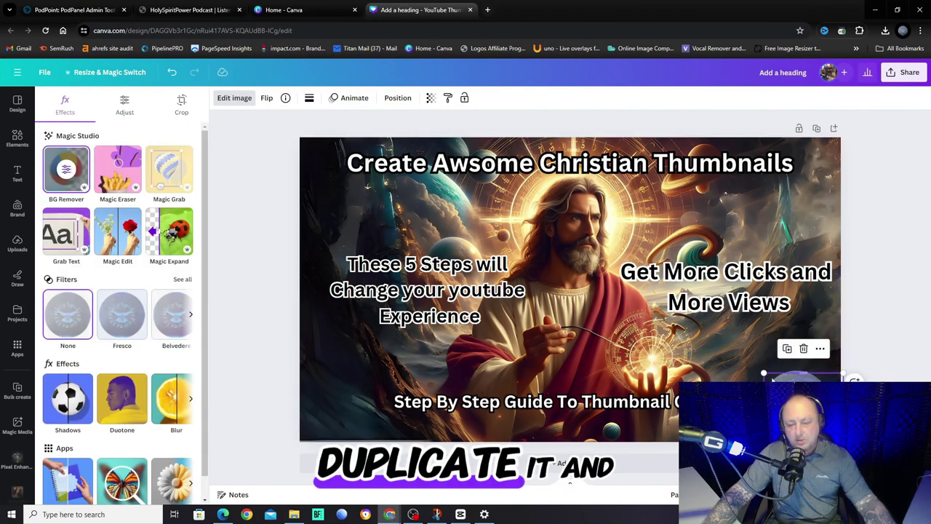
left_click_drag(796, 378, 325, 383)
left_click(793, 386)
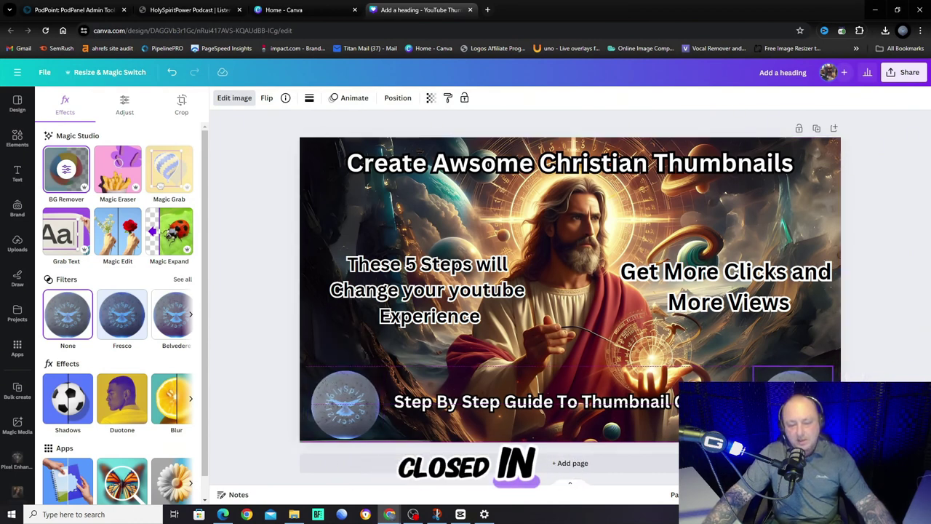
left_click_drag(792, 386, 797, 386)
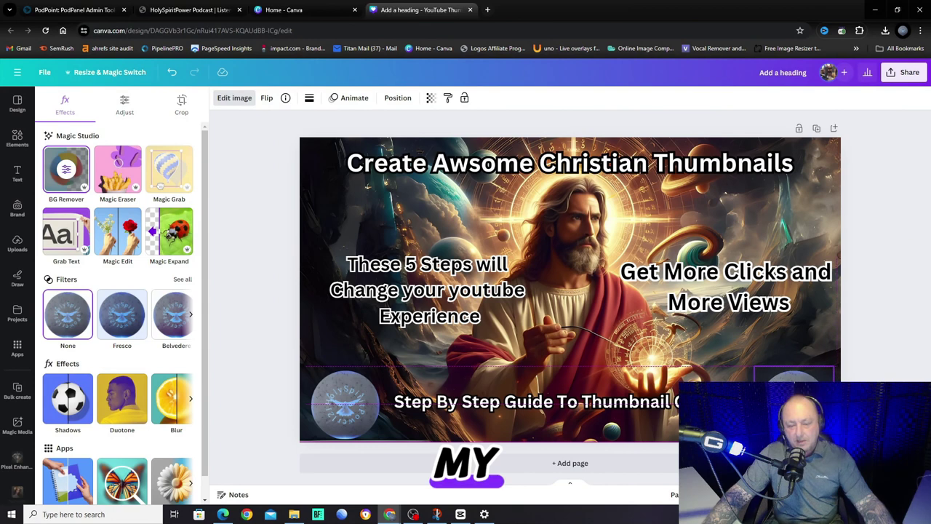
left_click(547, 415)
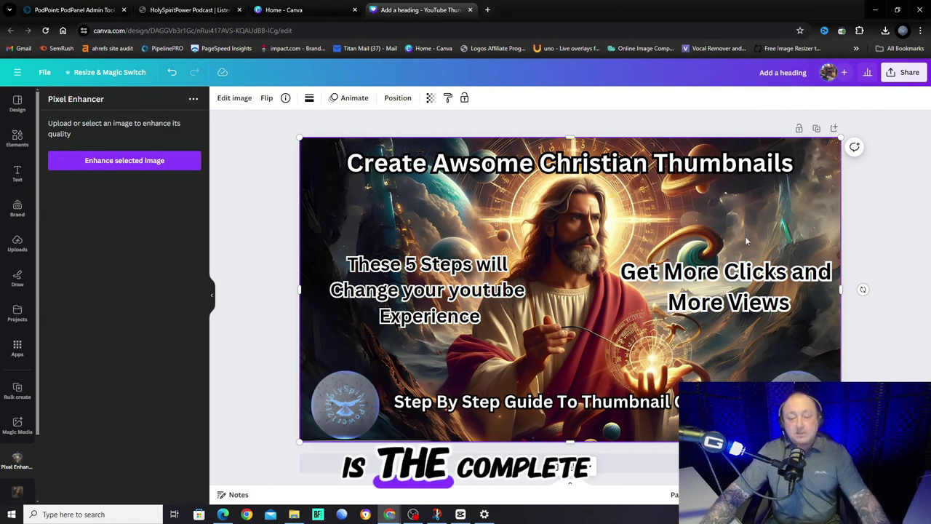
Step: Download the finished thumbnail as a PNG at 1,280 × 720 px
left_click(909, 74)
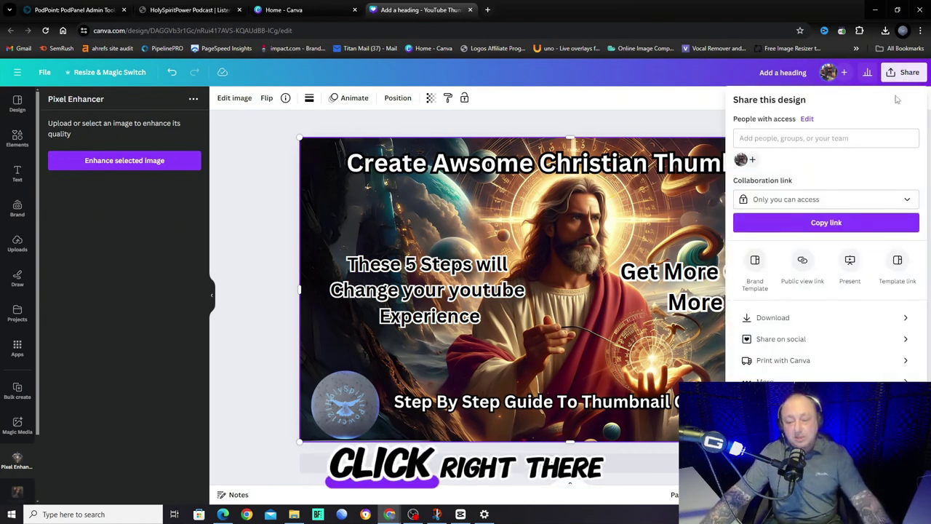
left_click(809, 317)
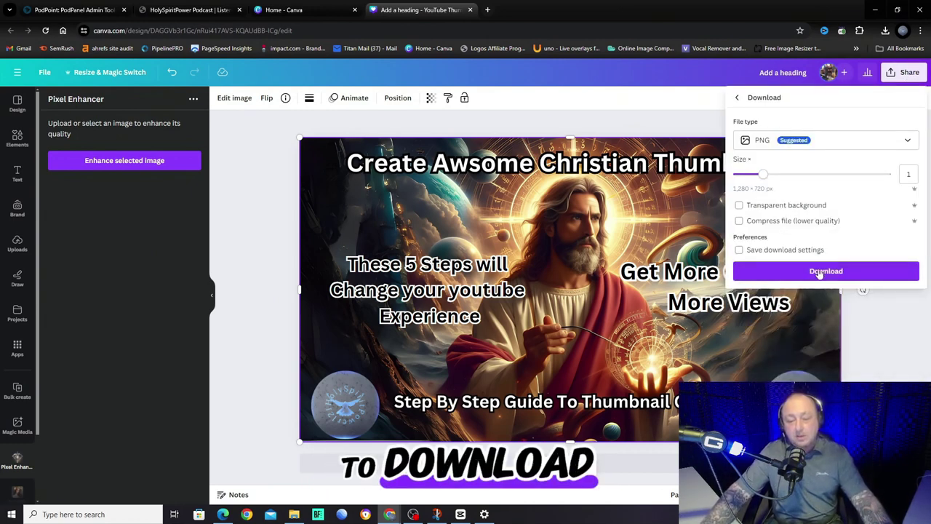
left_click(822, 272)
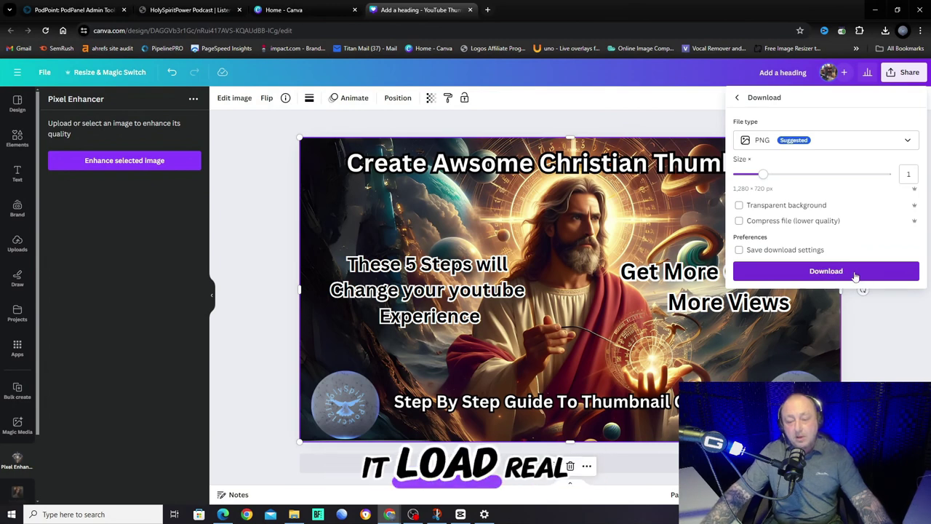
left_click(826, 273)
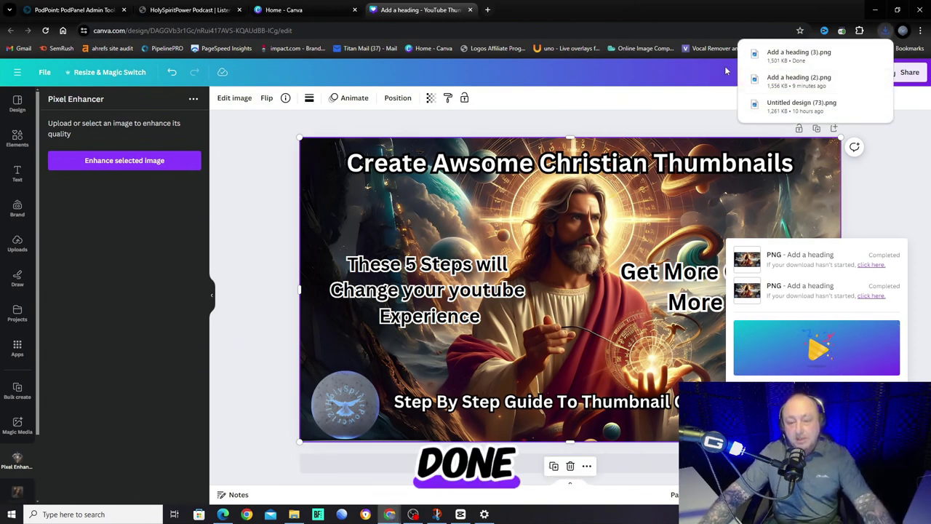
left_click(889, 203)
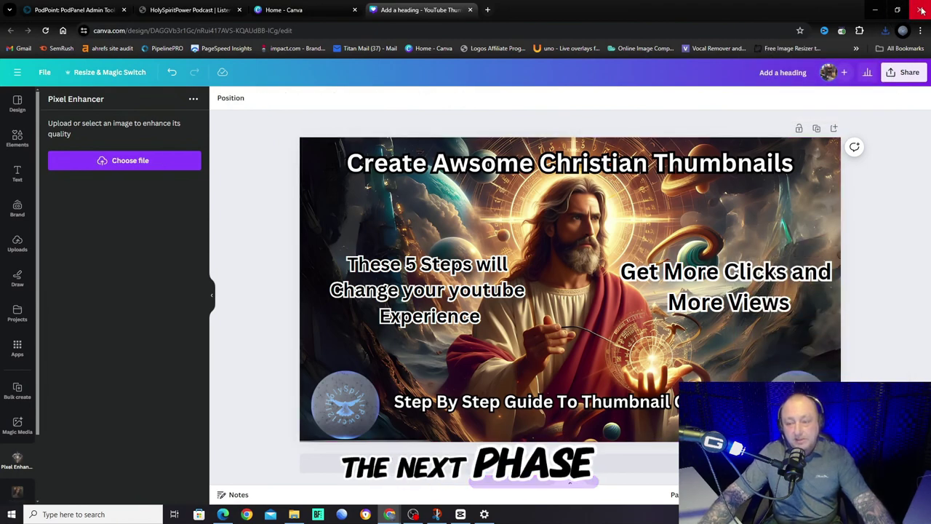
Step: Close the browser, switch to CapCut, and scrub through the timeline of the Creating Chistian Thumbnails project
left_click(921, 10)
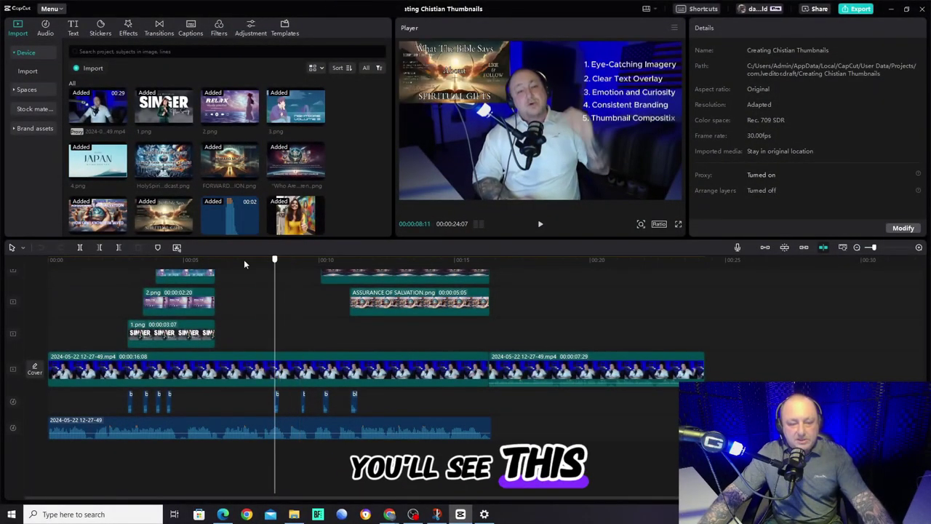
left_click(83, 259)
left_click_drag(68, 259, 577, 291)
left_click_drag(507, 285, 457, 287)
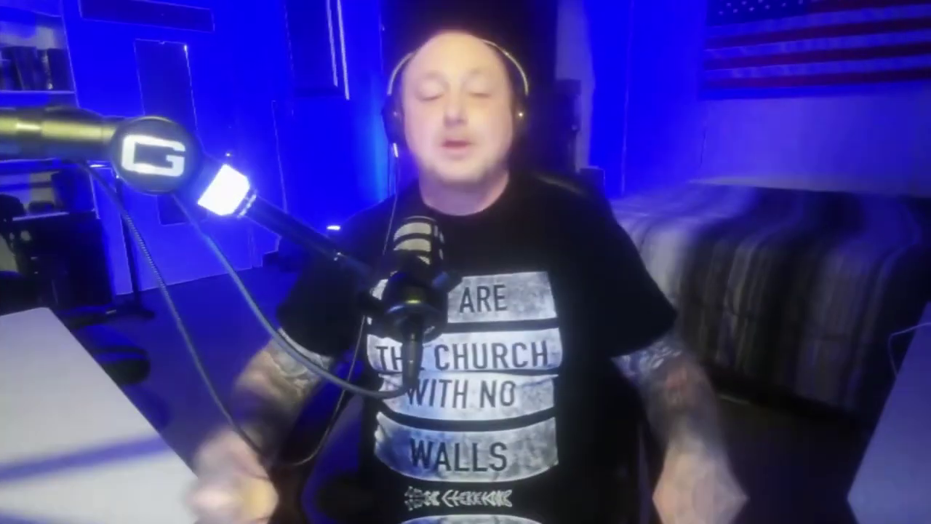